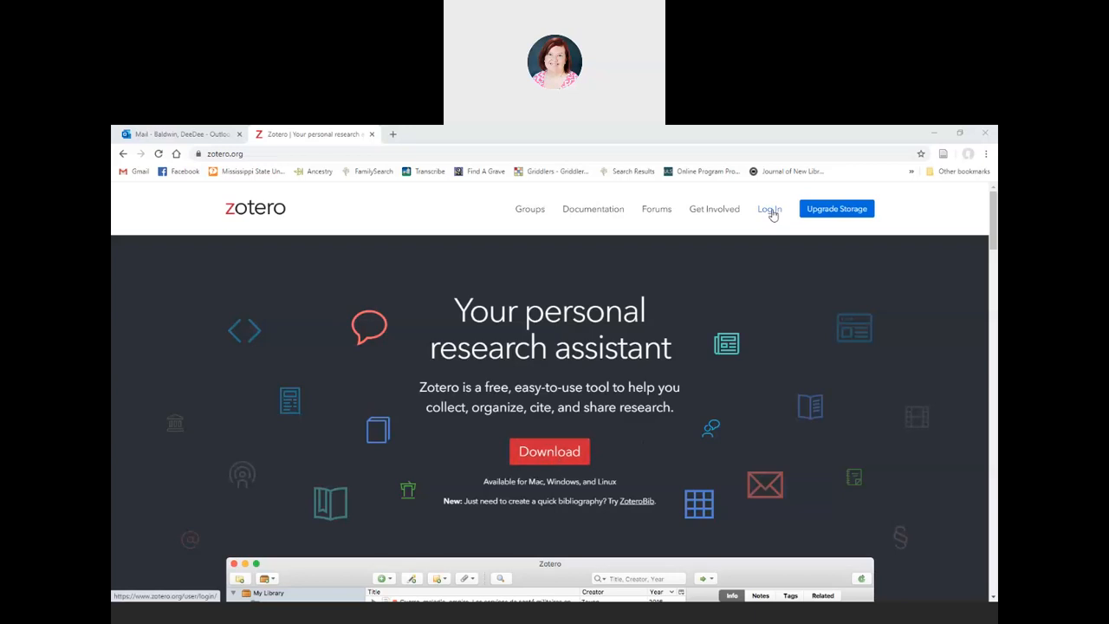
Step: View the Zotero login and registration page, and open the downloads page from the home page
click(770, 212)
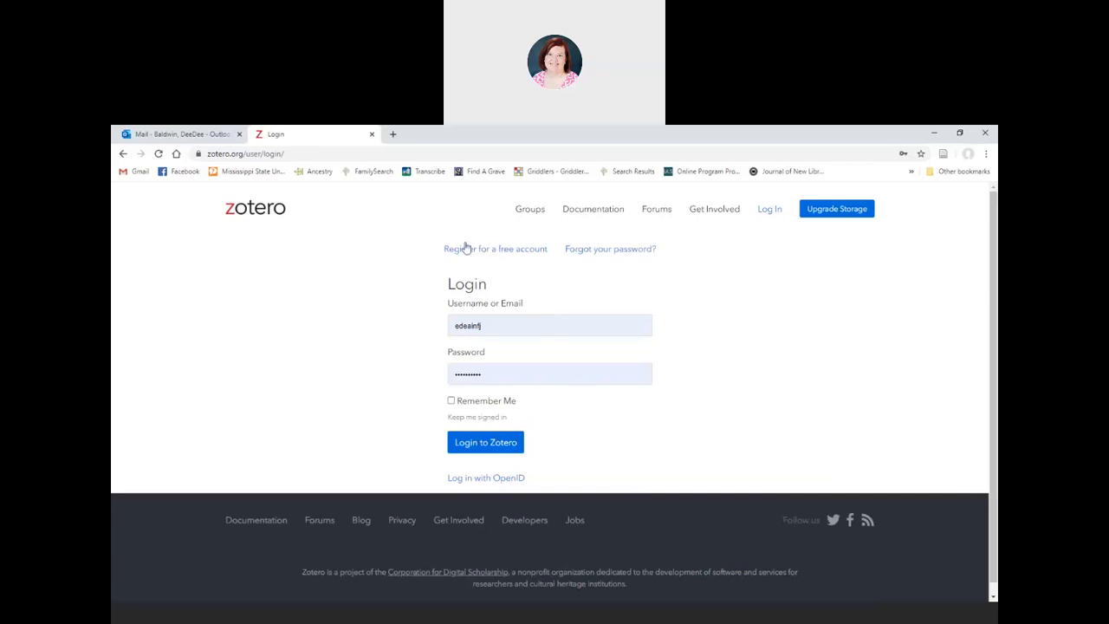
click(123, 154)
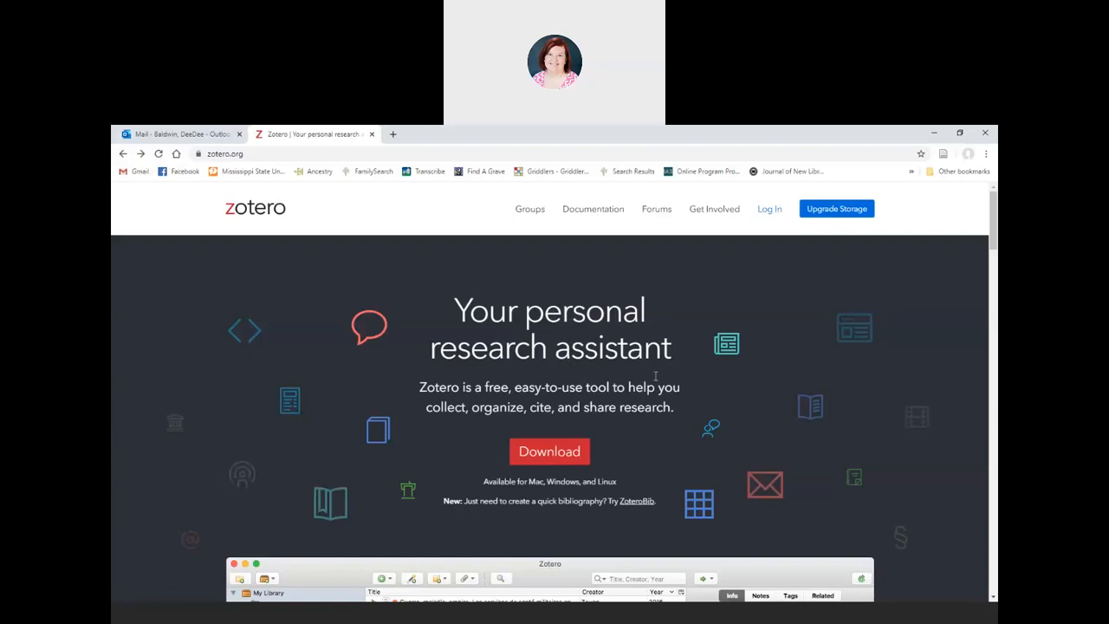
click(550, 454)
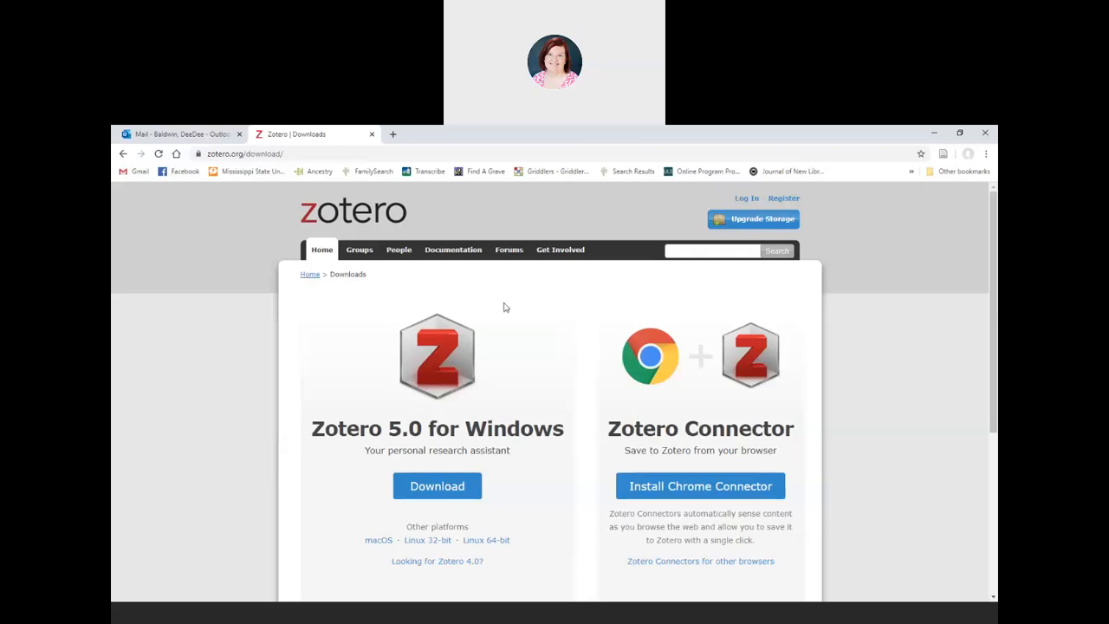
Step: Open the Zotero forums and look through the recent discussions
click(509, 251)
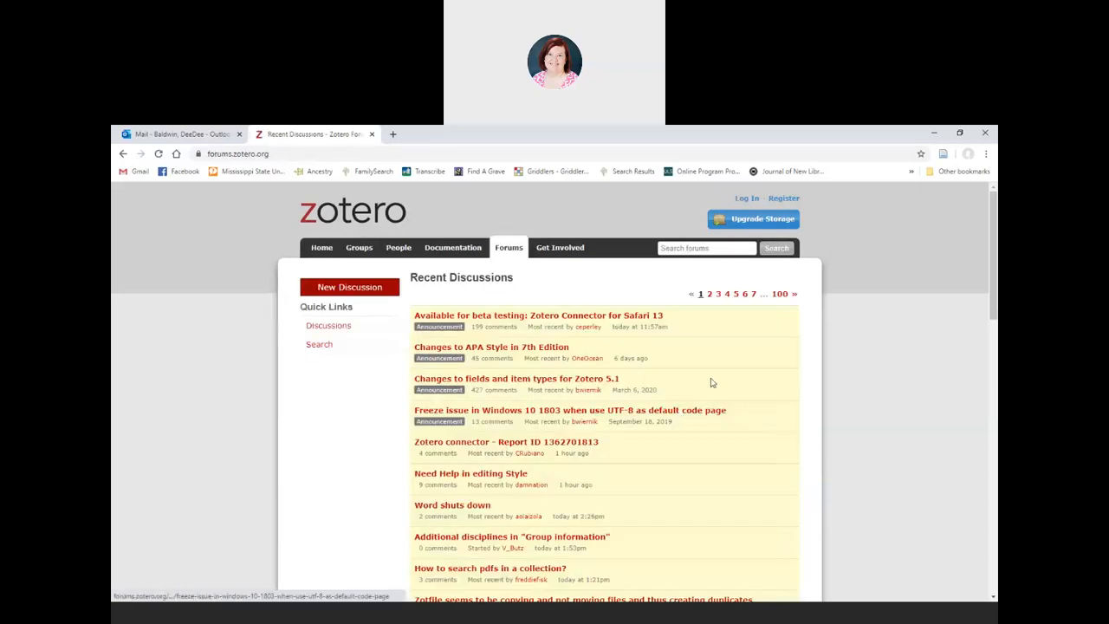
scroll(710, 381, down, 1)
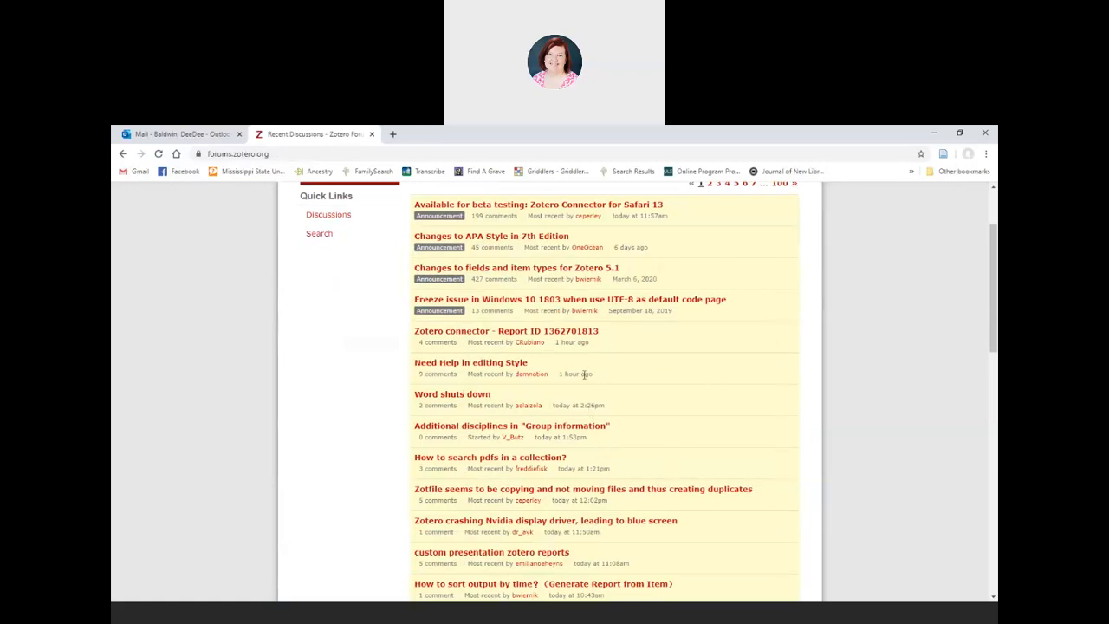
scroll(589, 519, down, 2)
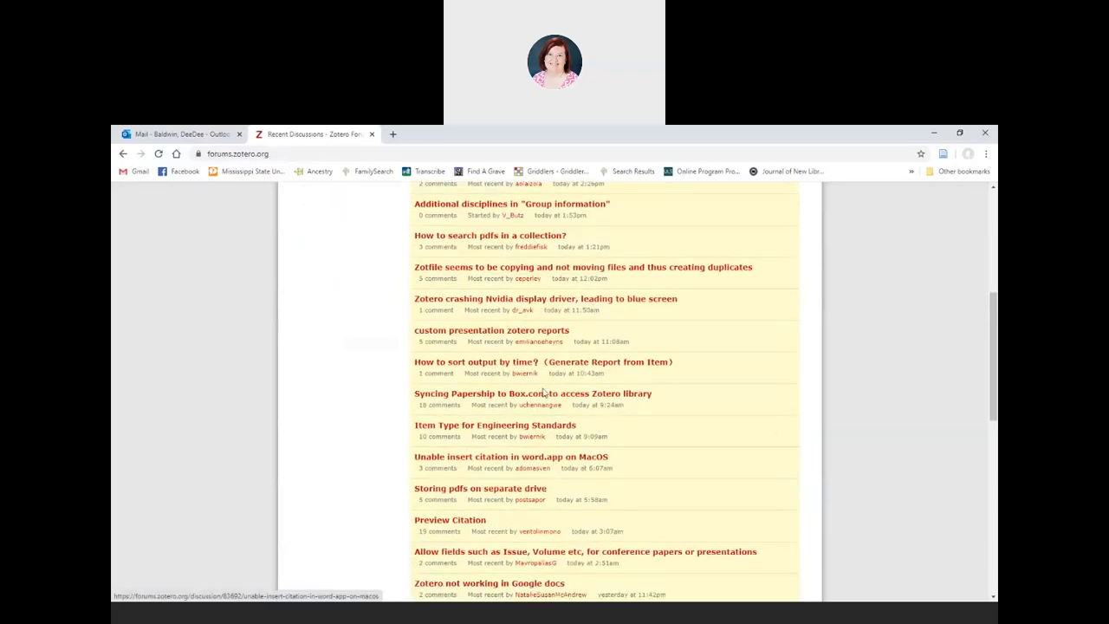
scroll(596, 496, up, 3)
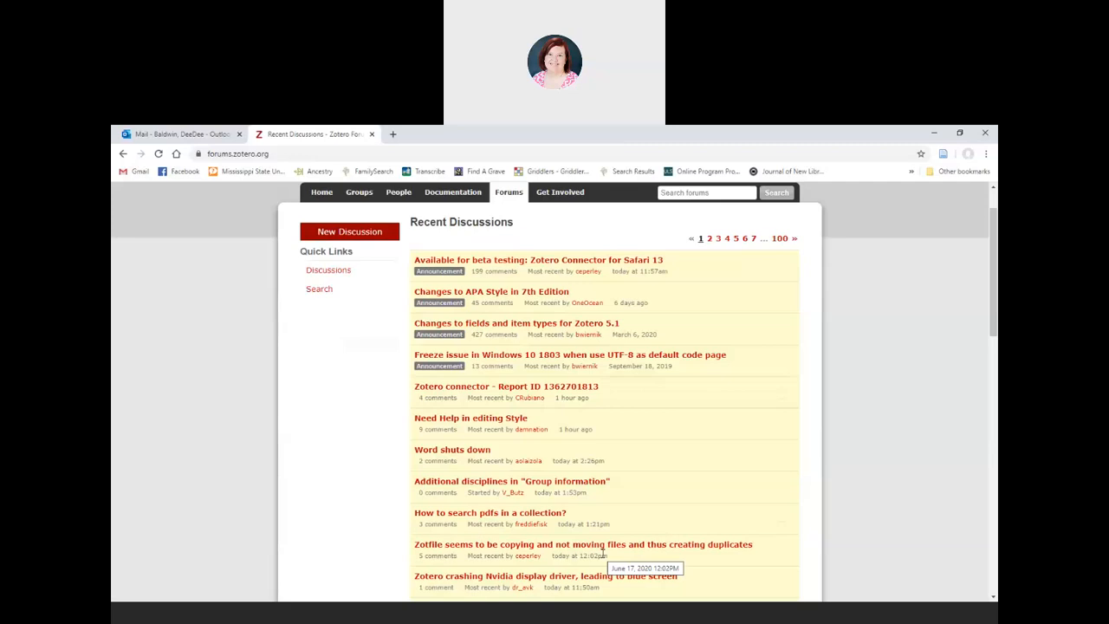
scroll(490, 415, up, 1)
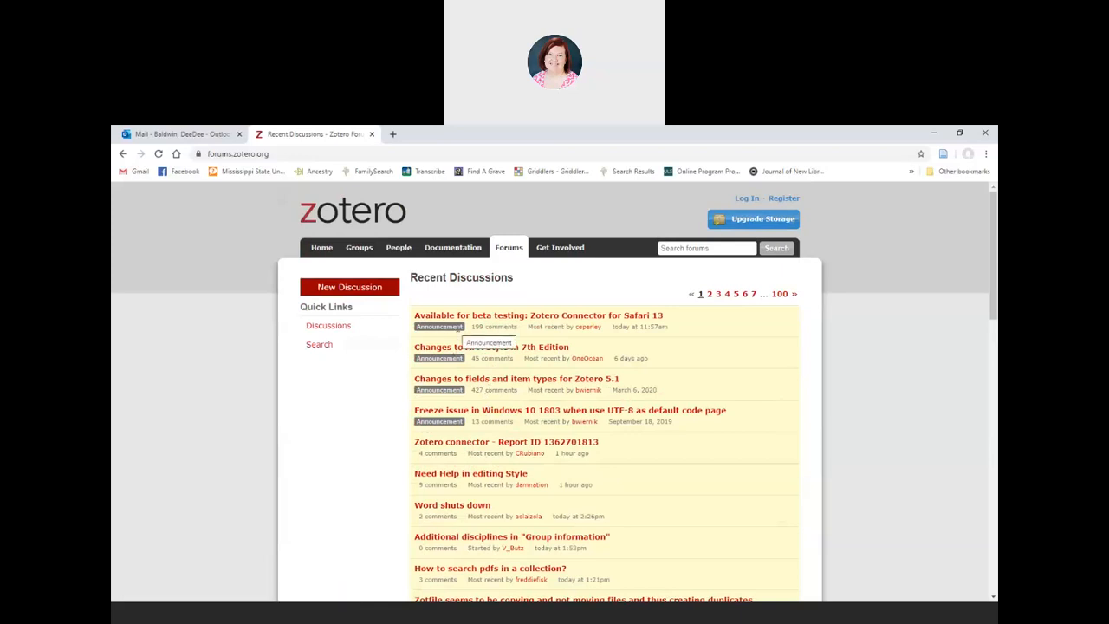
Step: Go to lib.msstate.edu and open Academic Search Complete (EBSCO) from the library's A-Z database list
click(375, 155)
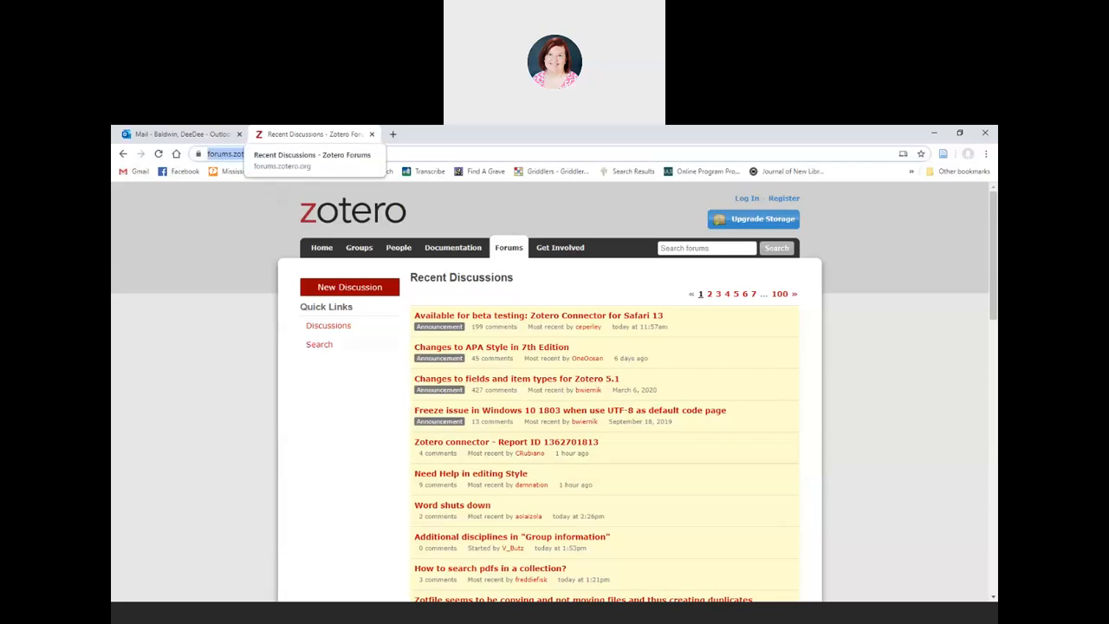
text(lib.msstate.edu)
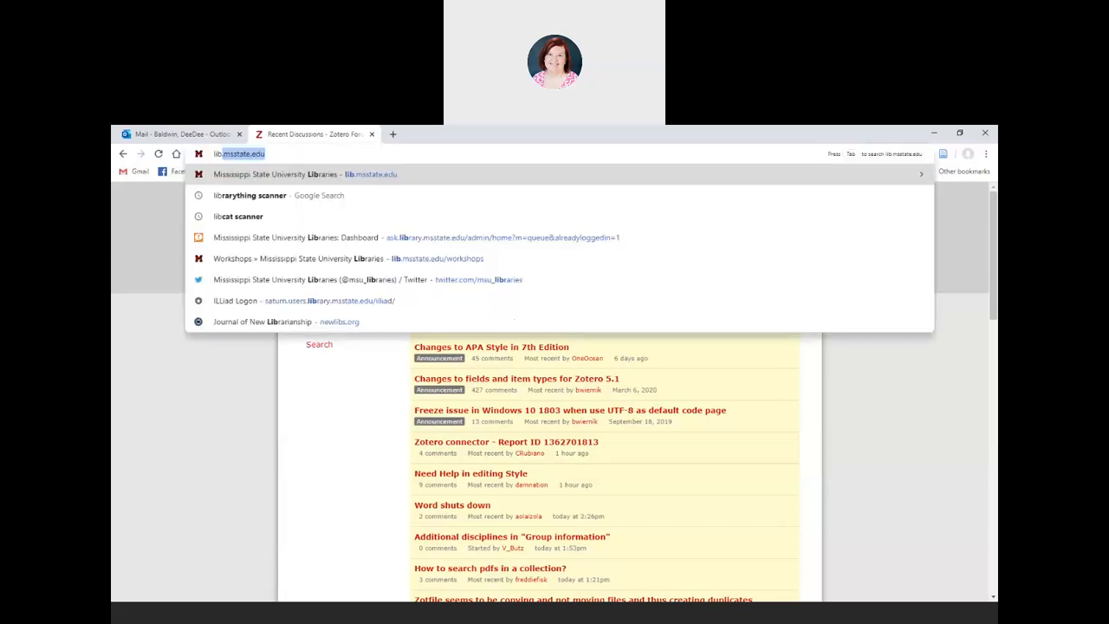
key(Return)
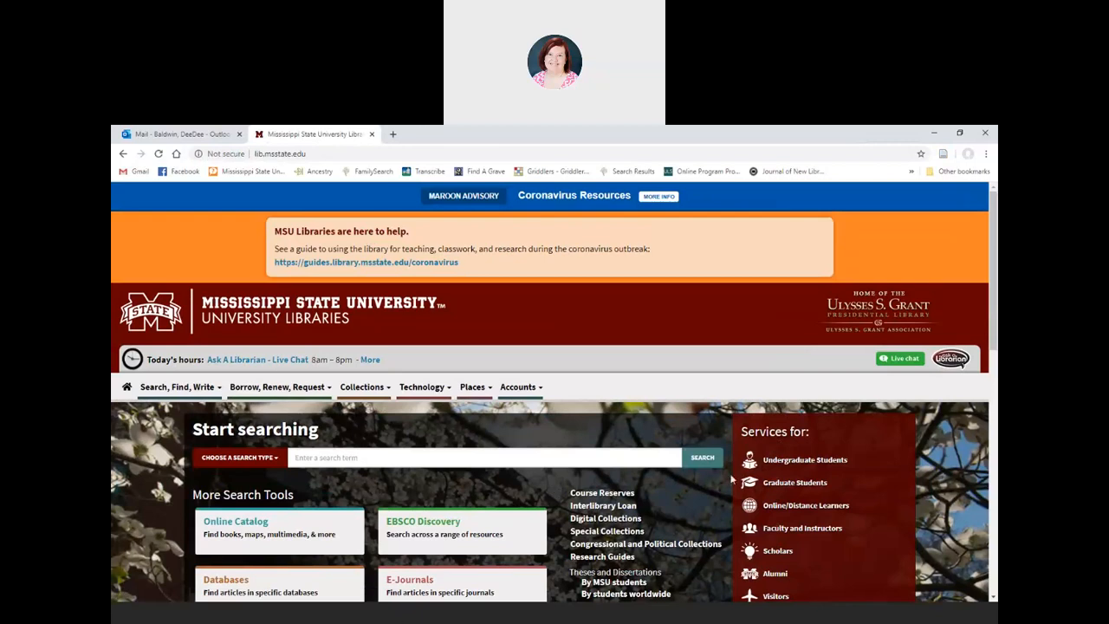
scroll(717, 483, down, 1)
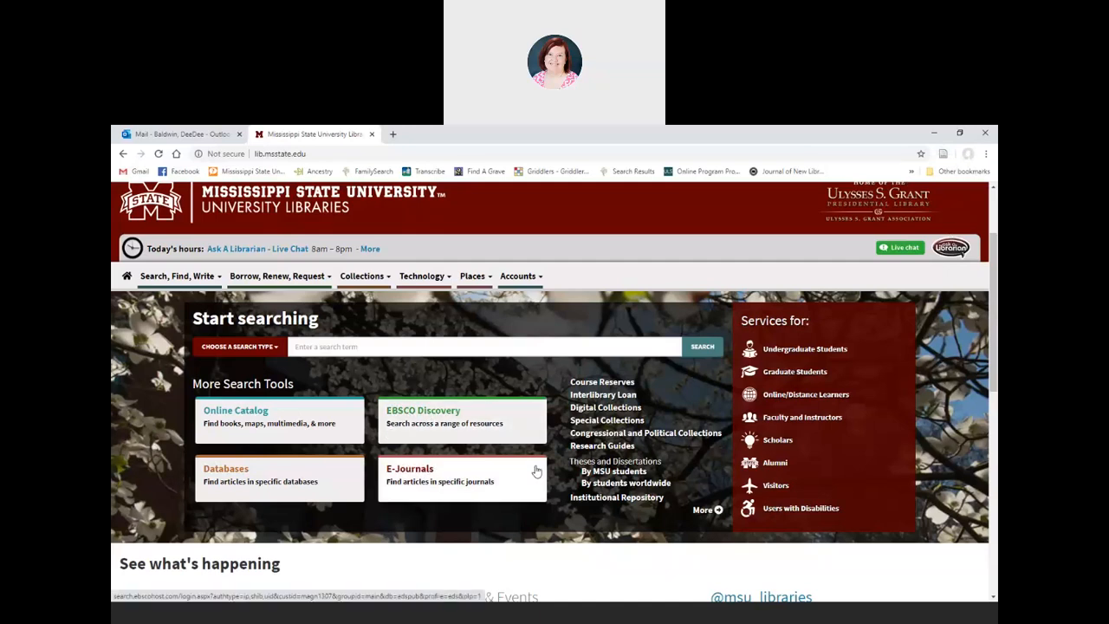
click(228, 472)
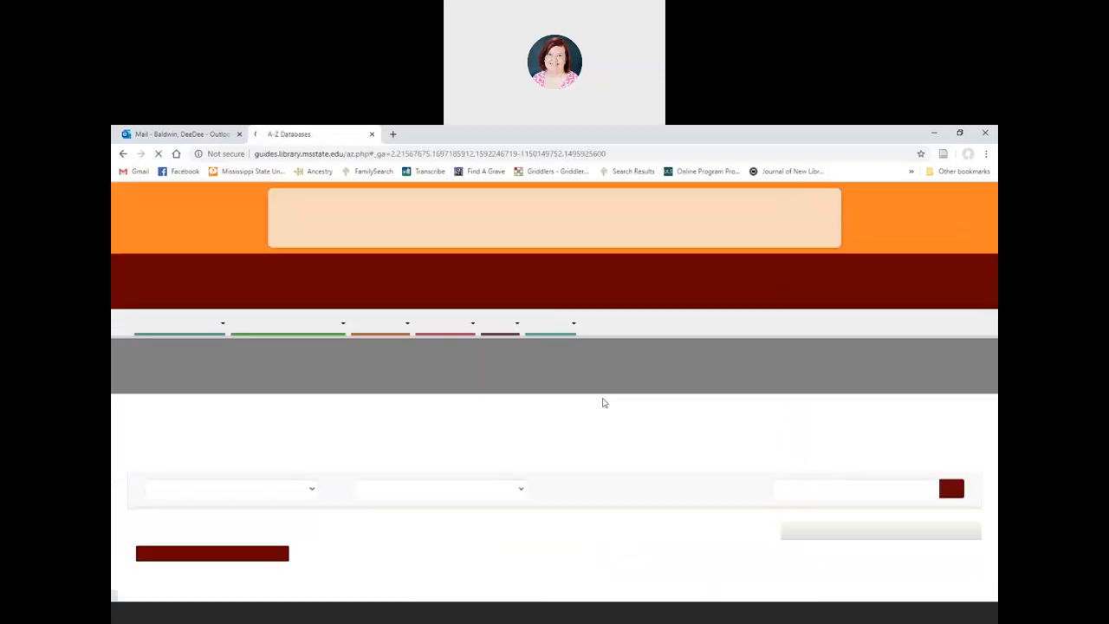
scroll(332, 399, down, 3)
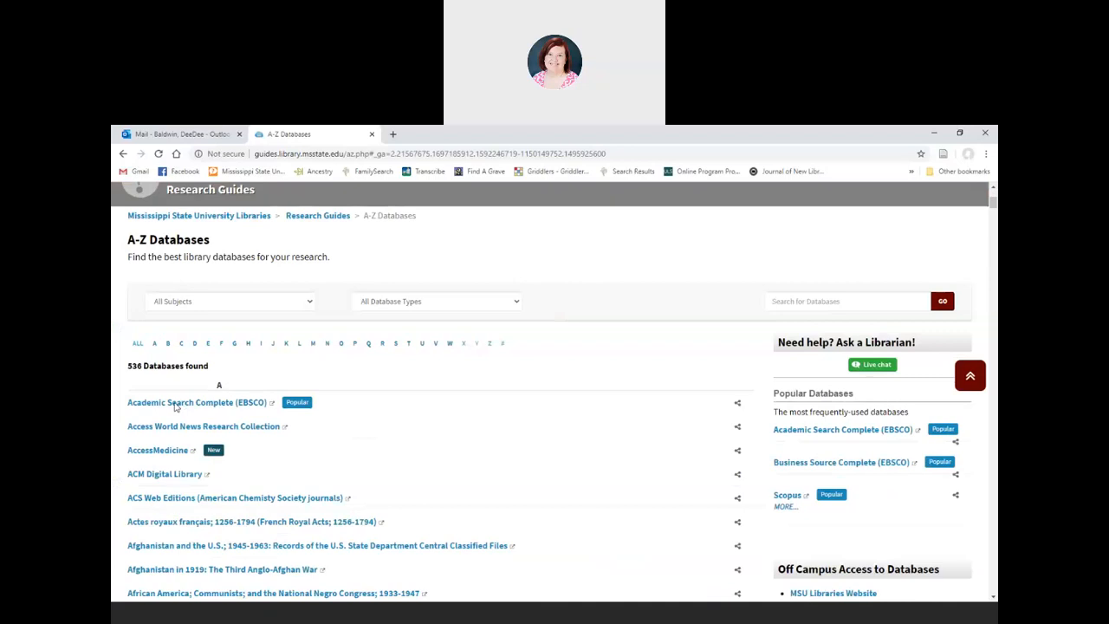
click(175, 403)
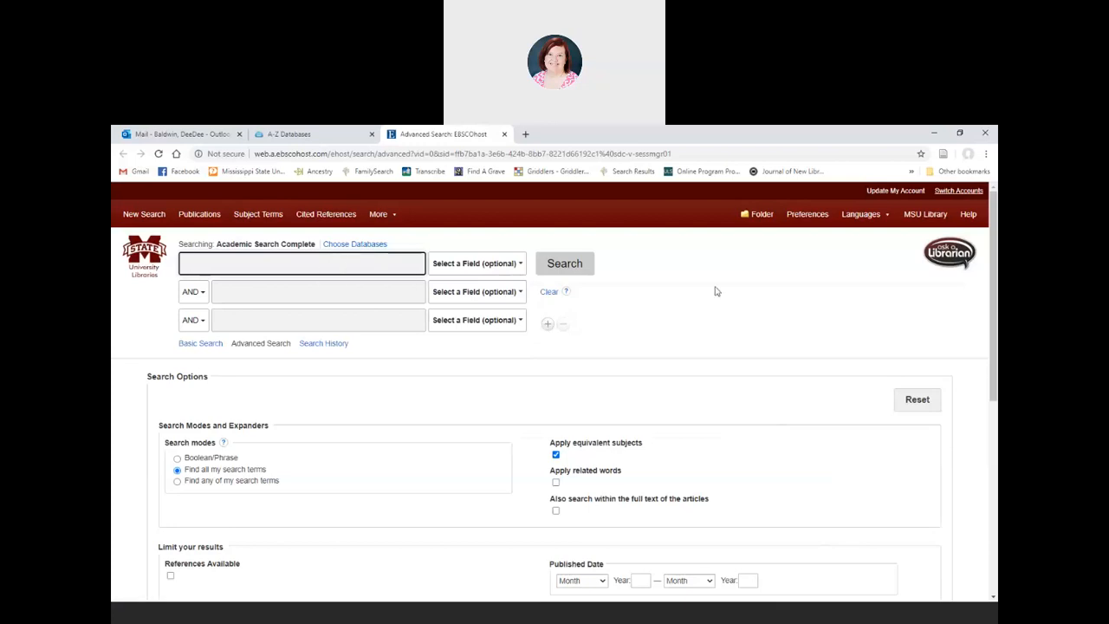
Step: Search Academic Search Complete for coronavirus and look over the first results
text(coronavi)
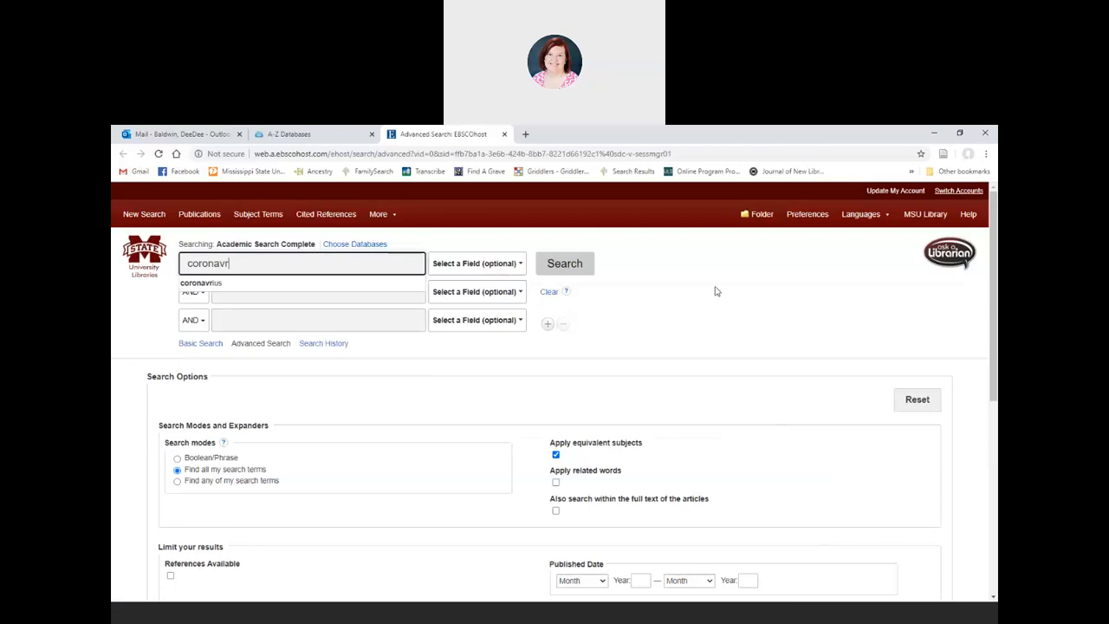
text(rus)
key(Return)
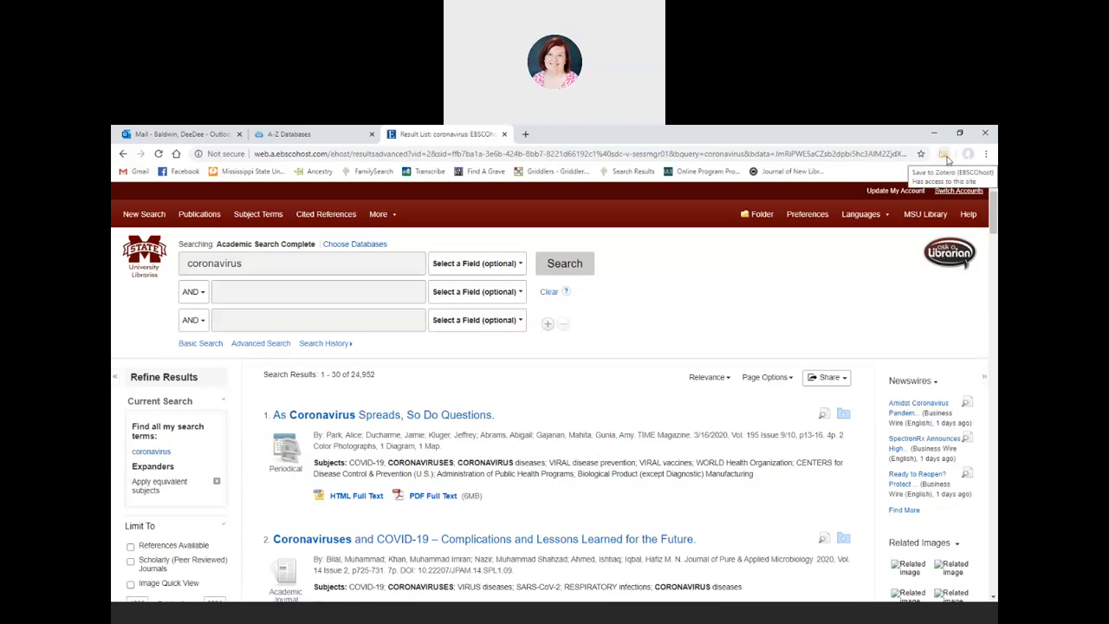
scroll(693, 387, down, 10)
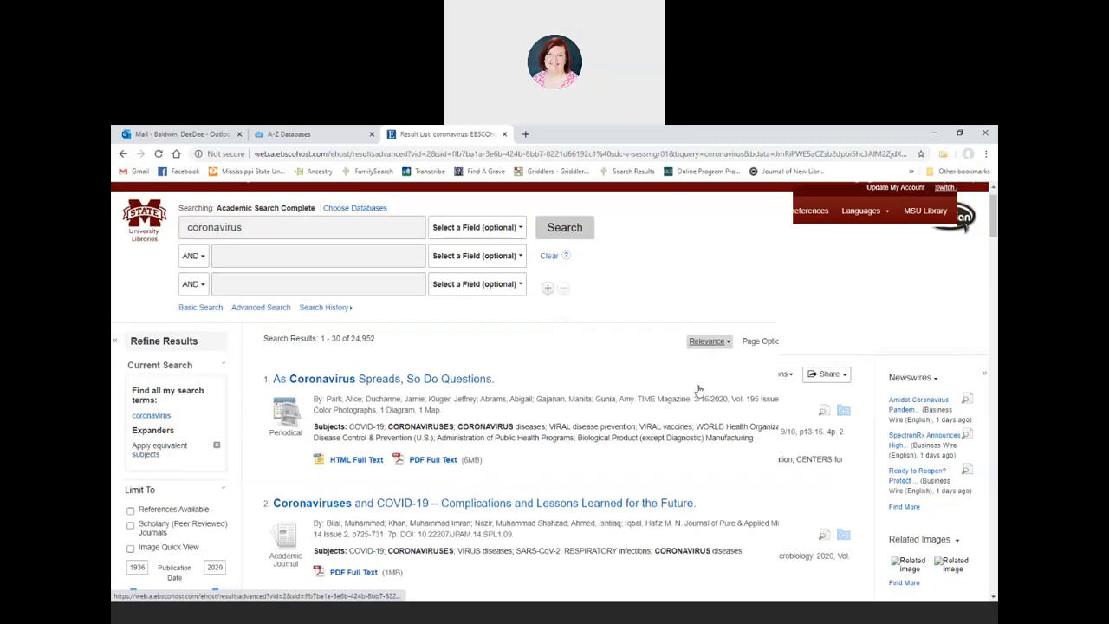
scroll(691, 387, down, 3)
scroll(691, 388, up, 5)
scroll(690, 388, up, 10)
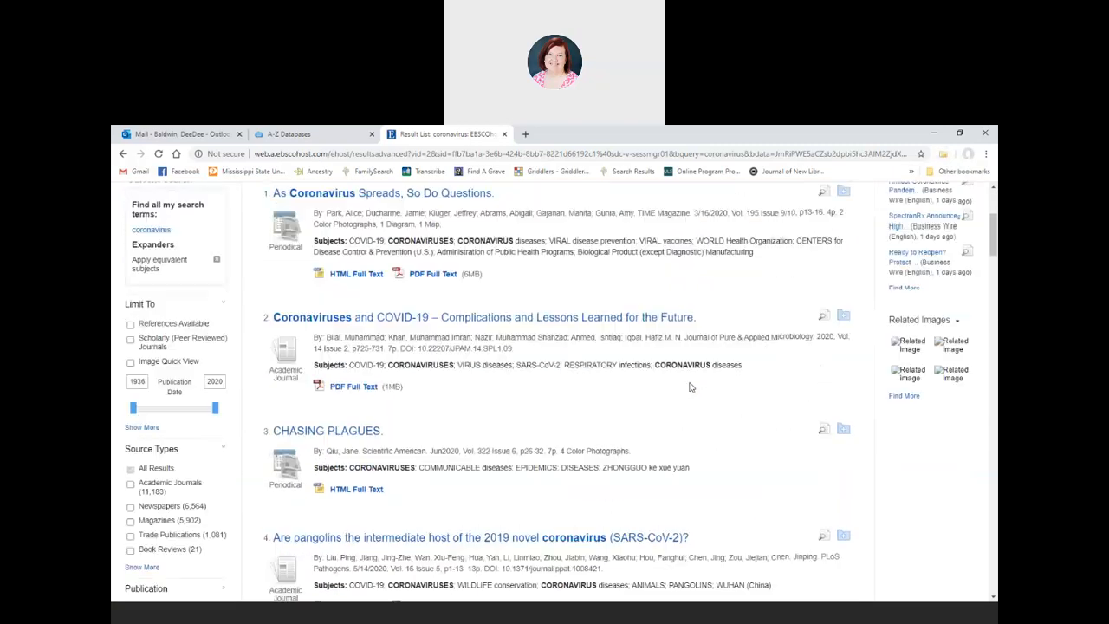
scroll(690, 387, down, 1)
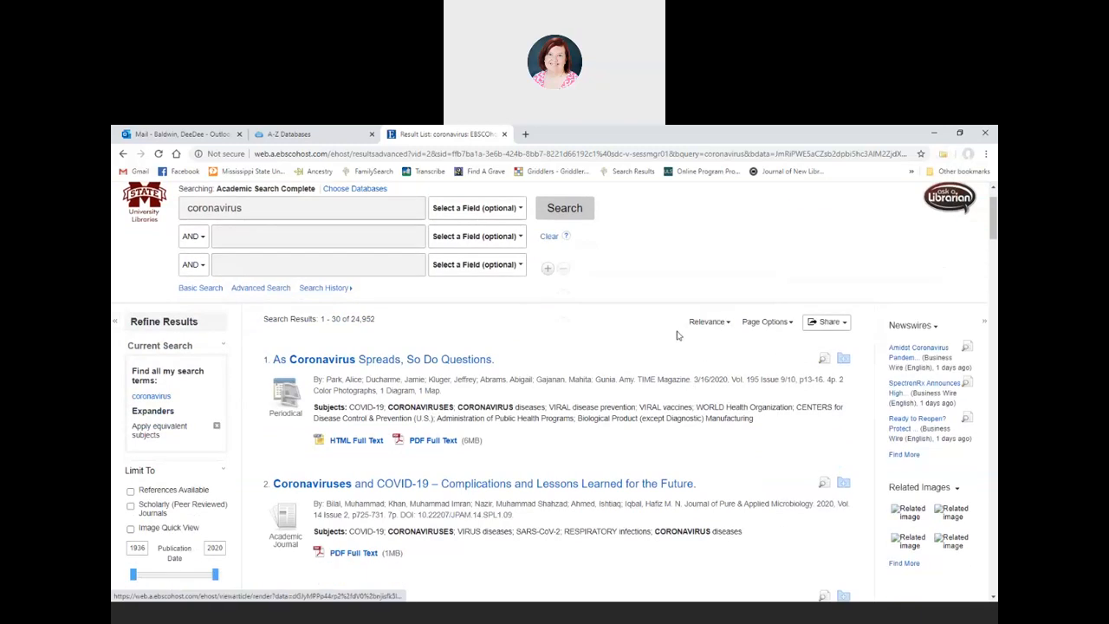
Step: Save all items on the first coronavirus results page to the Zotero library with the Zotero Connector
click(943, 155)
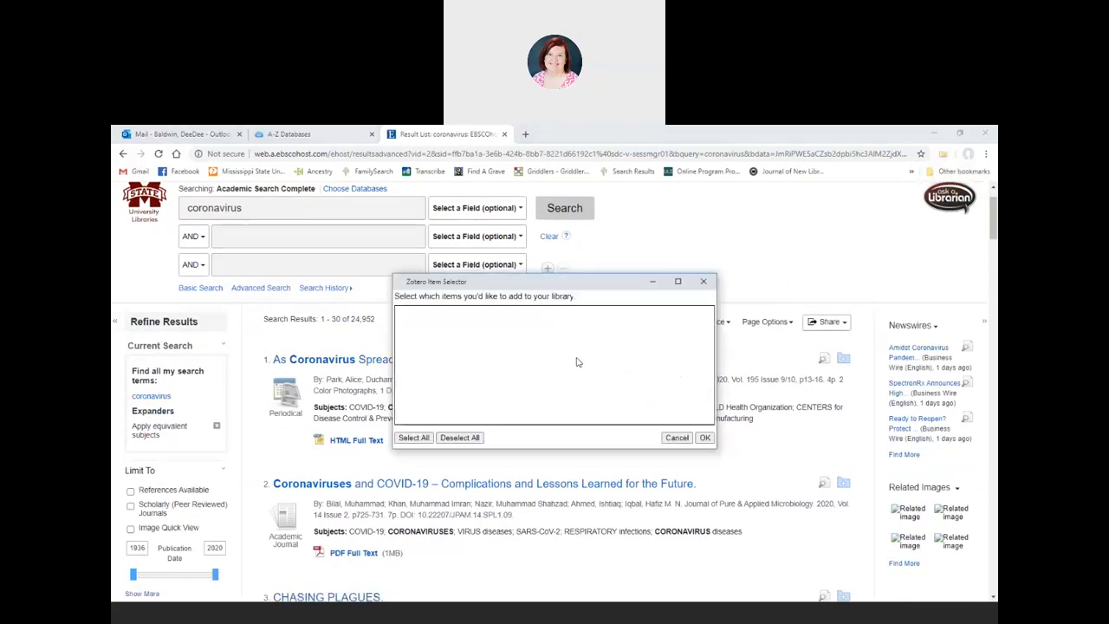
scroll(468, 348, down, 3)
scroll(468, 348, down, 2)
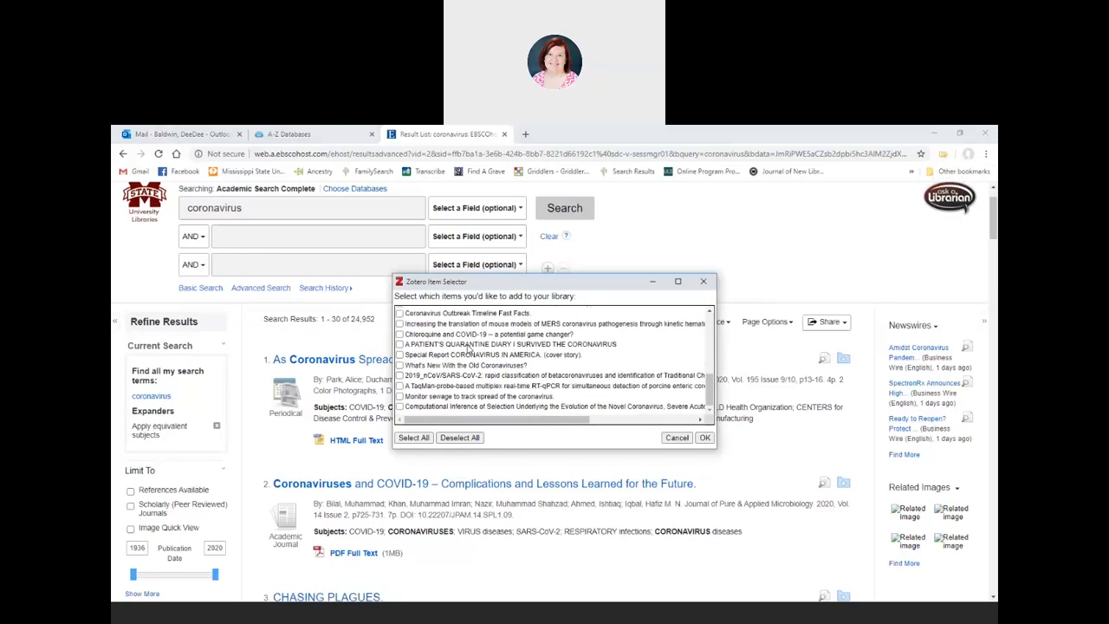
scroll(468, 348, up, 5)
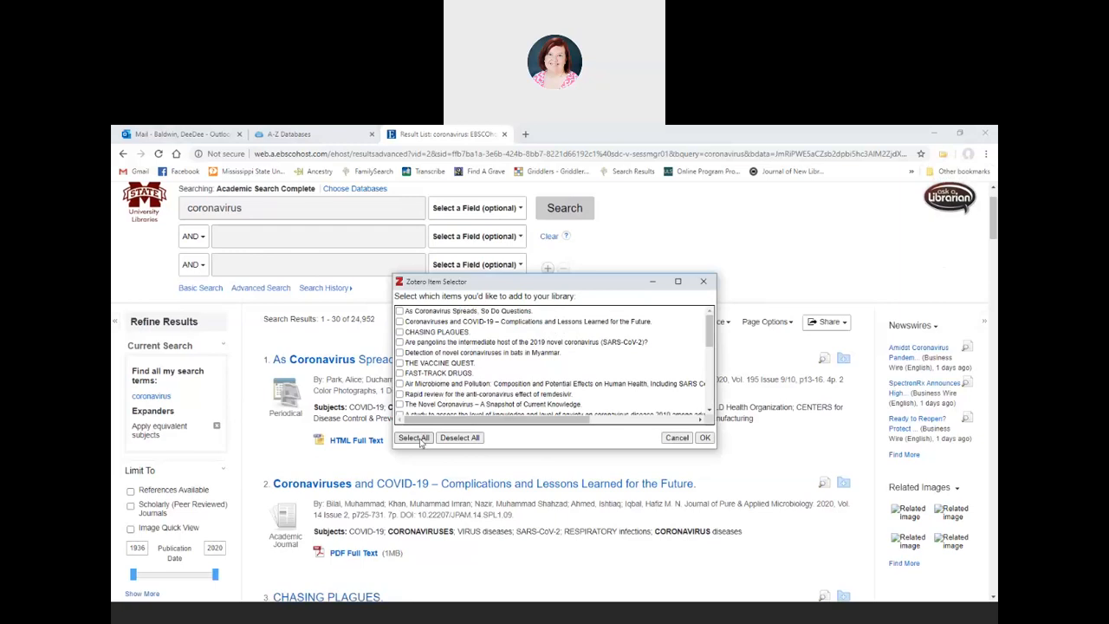
click(414, 437)
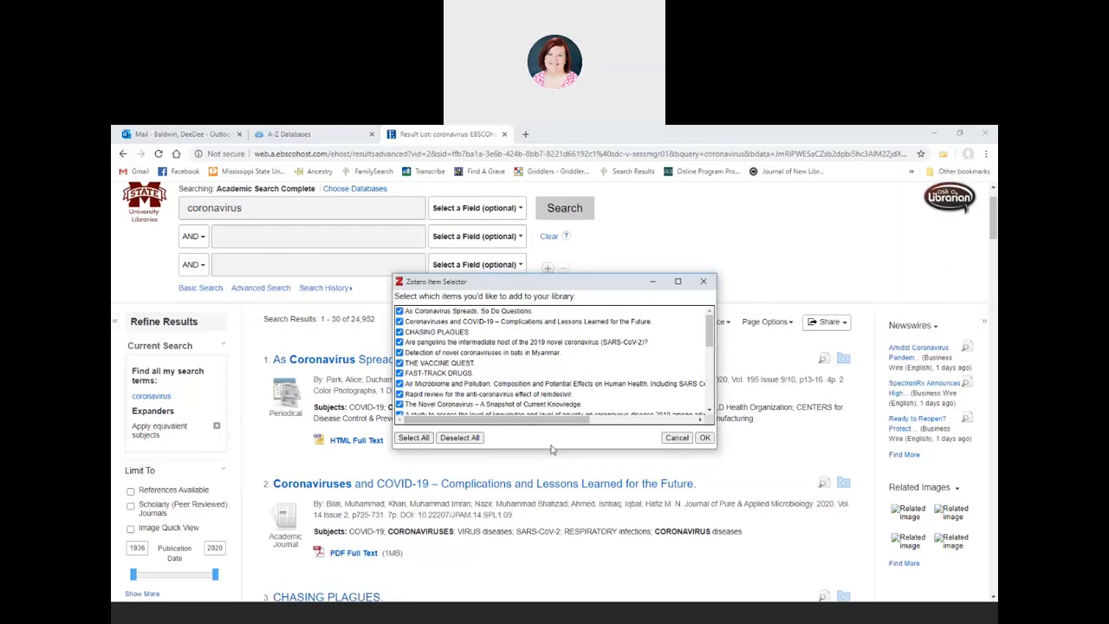
click(704, 438)
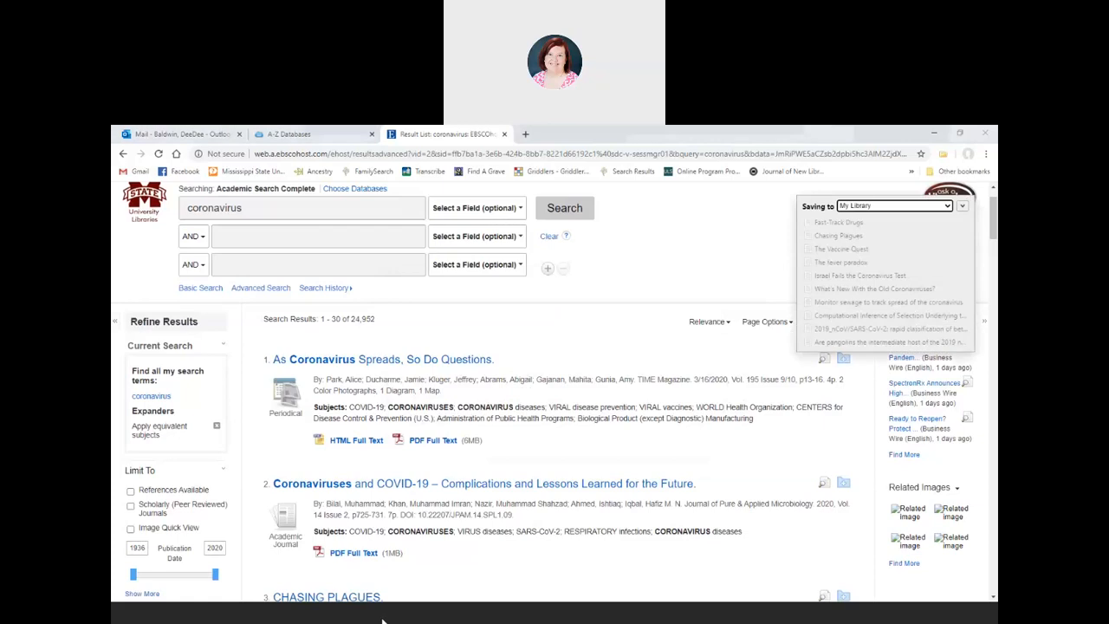
click(304, 614)
click(299, 614)
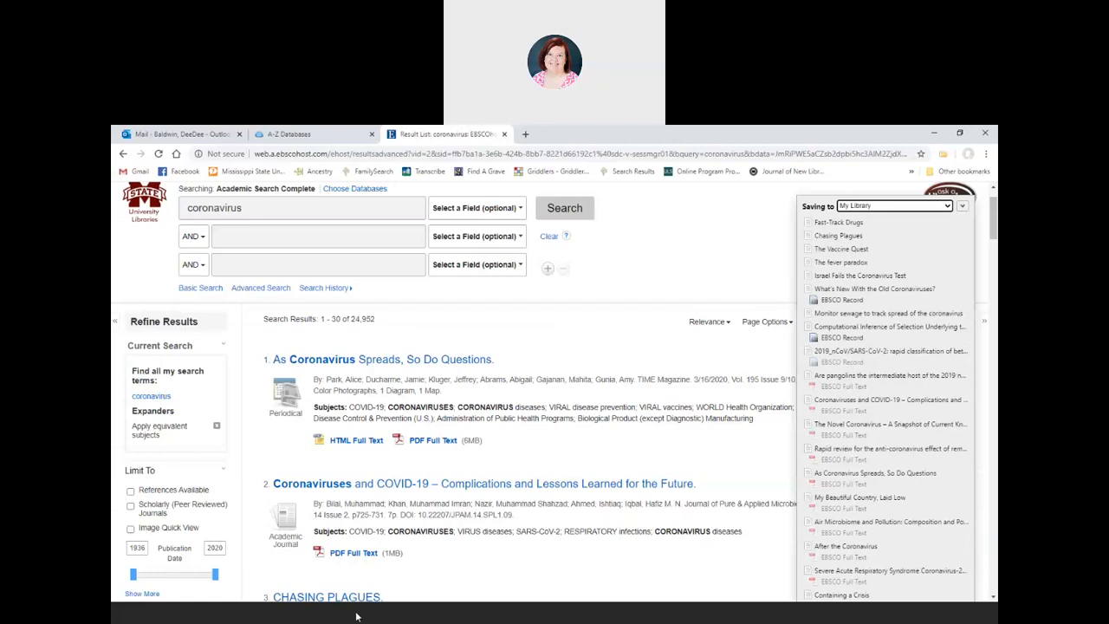
click(301, 614)
click(301, 617)
Step: Go to page 2 of the coronavirus search results
scroll(670, 405, down, 5)
scroll(670, 405, down, 20)
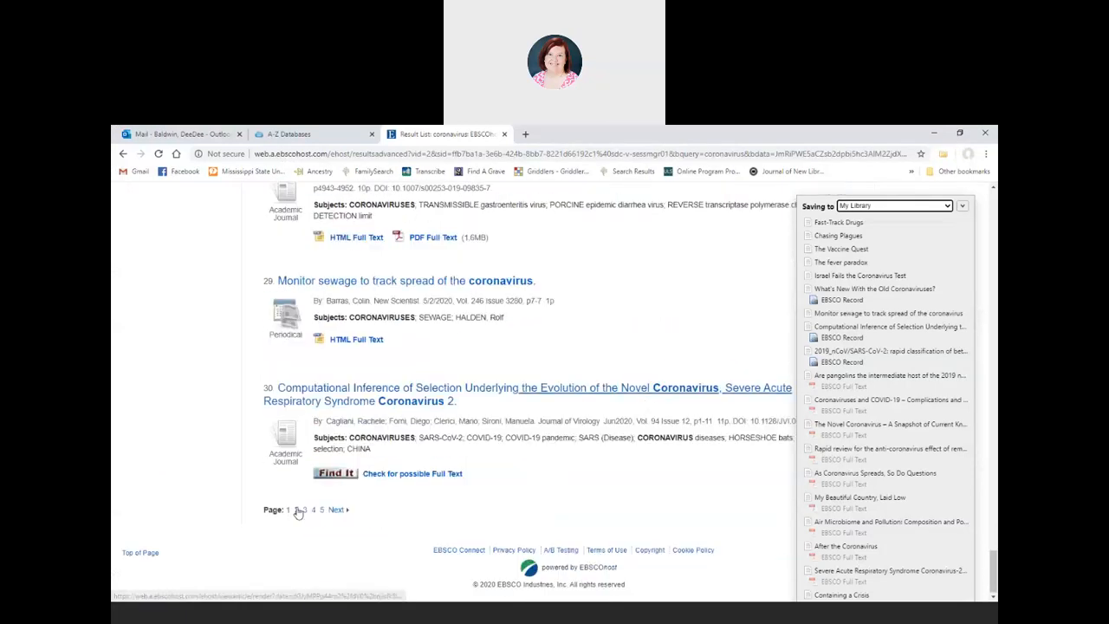
click(537, 403)
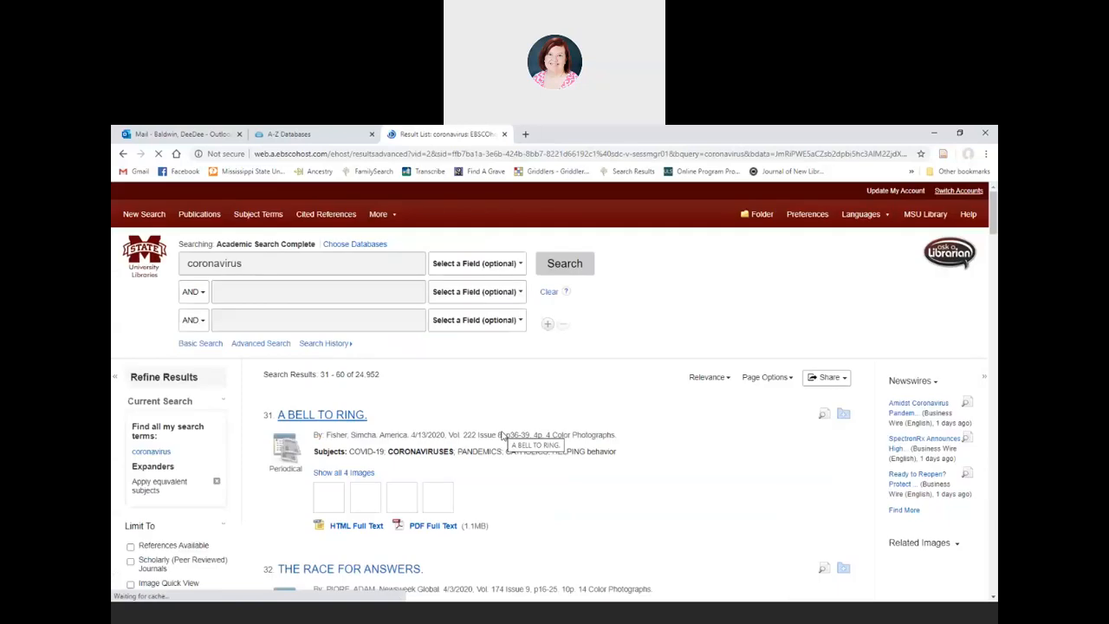
Step: Open the record of the article "THE RACE FOR ANSWERS" and save it to My Library in Zotero
scroll(508, 433, down, 3)
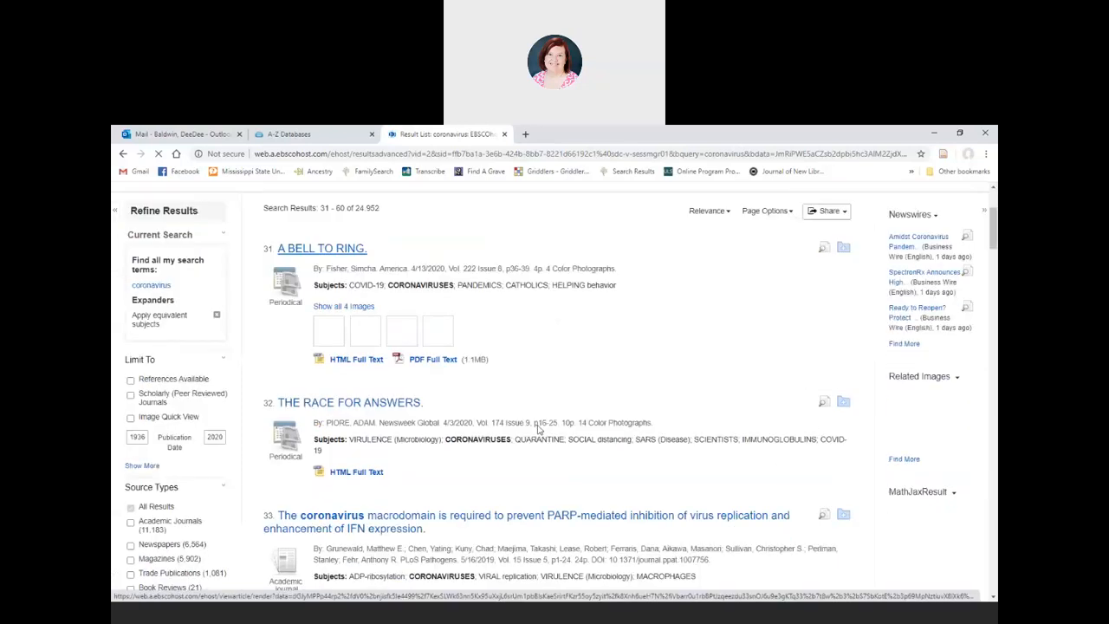
click(371, 404)
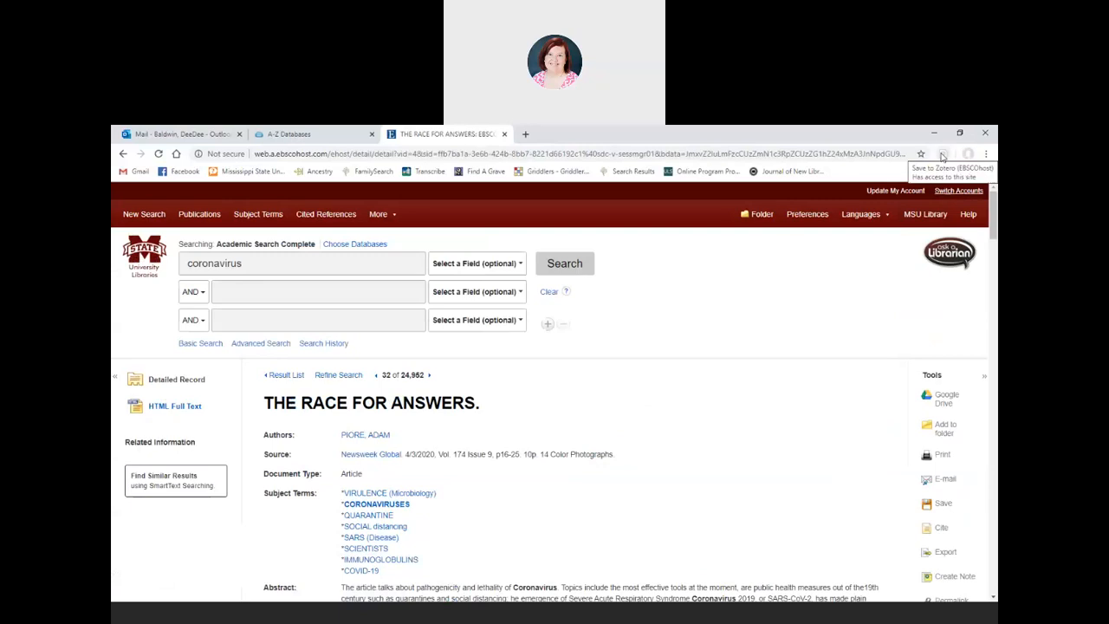
click(942, 155)
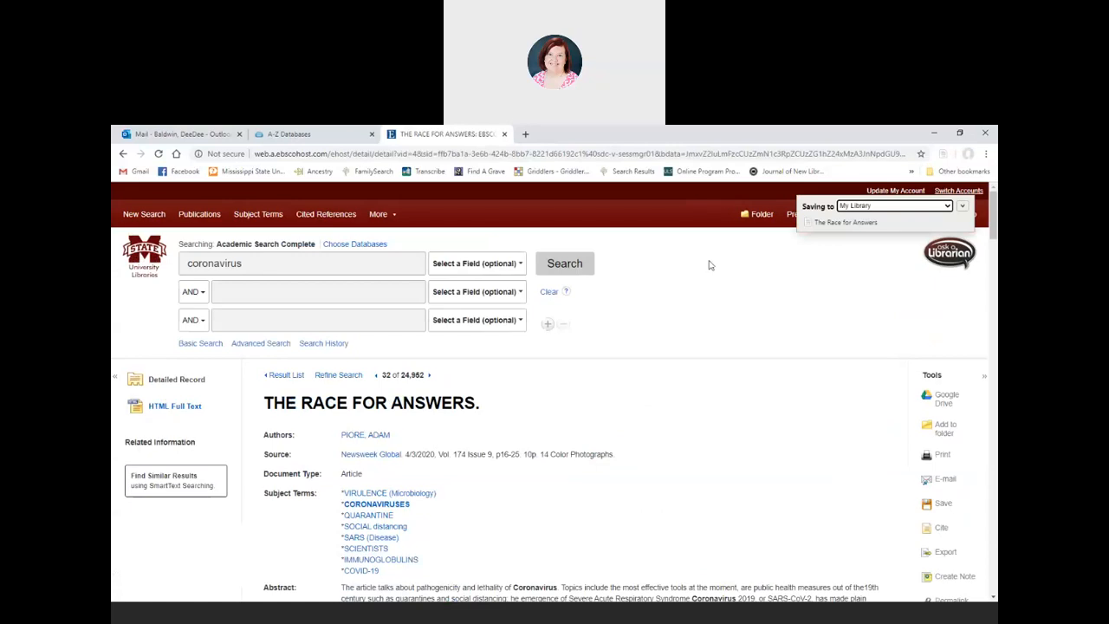
Step: Search Google for coronavirus
click(437, 155)
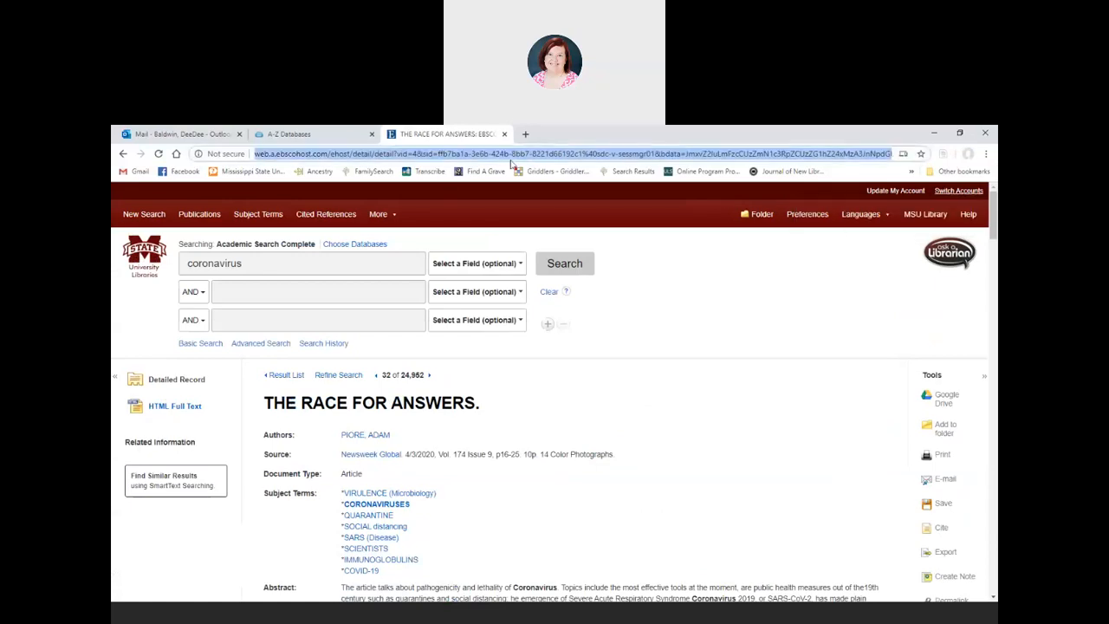
text(coronavirus)
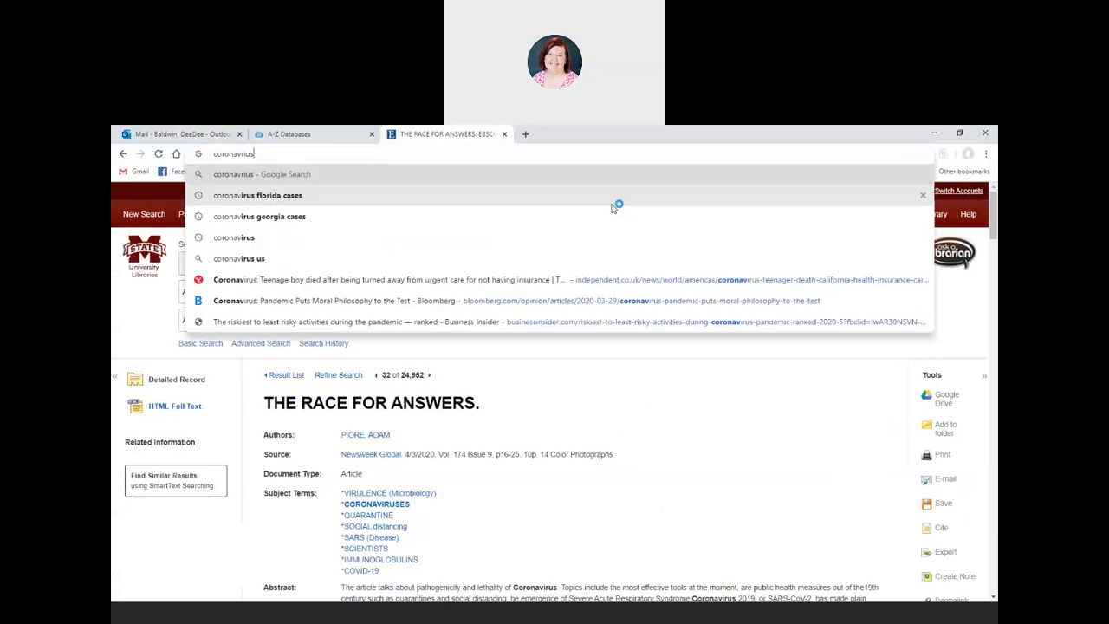
key(BackSpace)
key(BackSpace)
key(BackSpace)
key(BackSpace)
text(iru)
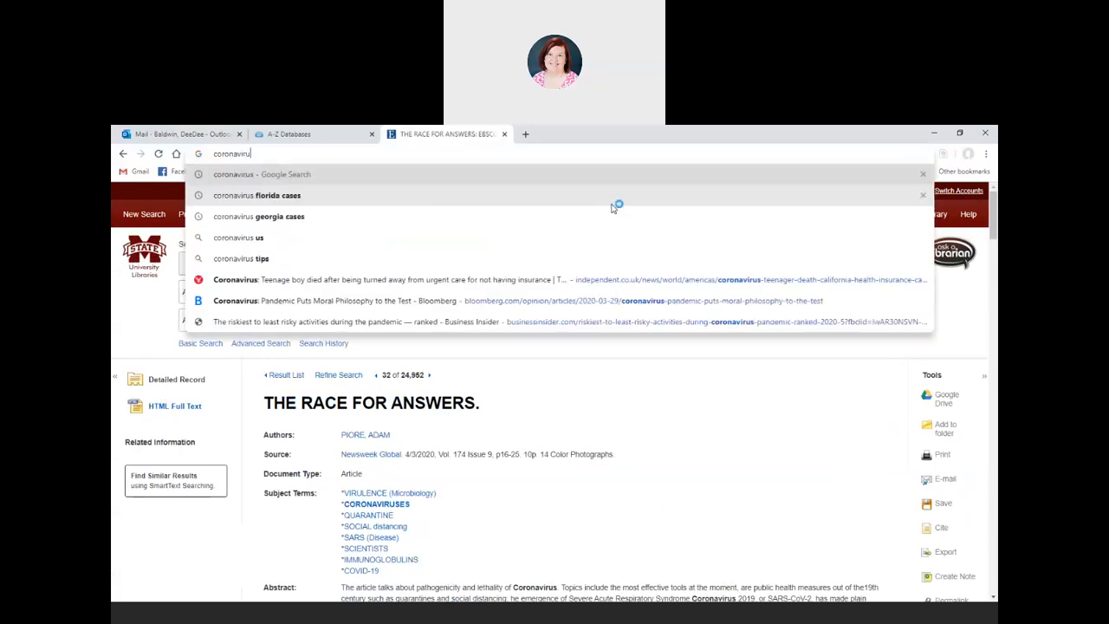
text(s)
key(Return)
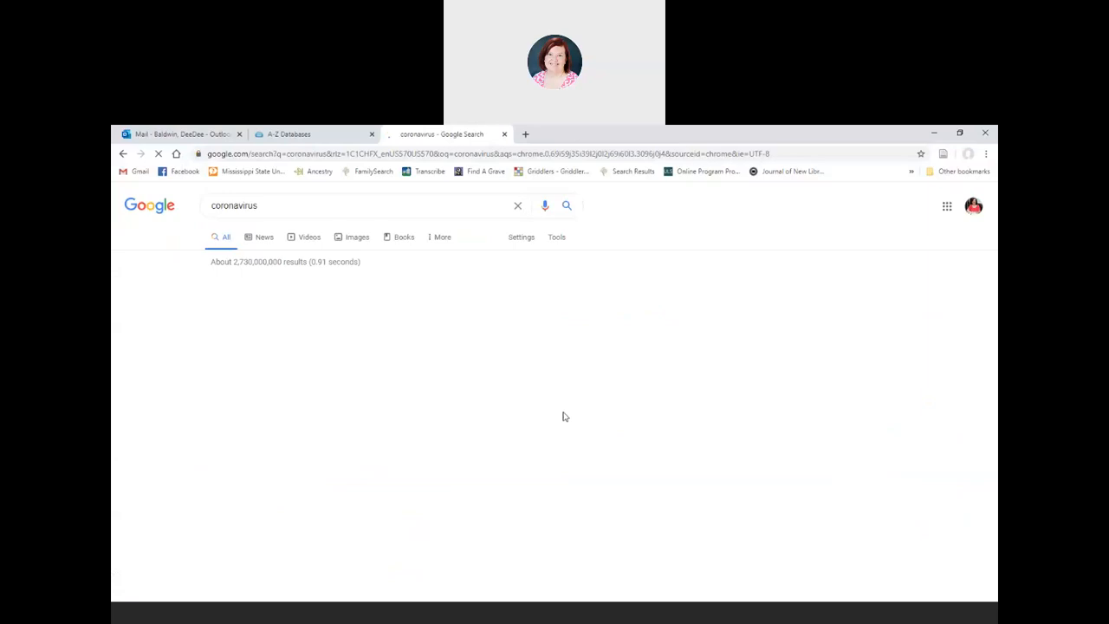
Step: Open the World Health Organization's Coronavirus page from the search results and save it to My Library with the Zotero Connector
scroll(680, 430, down, 5)
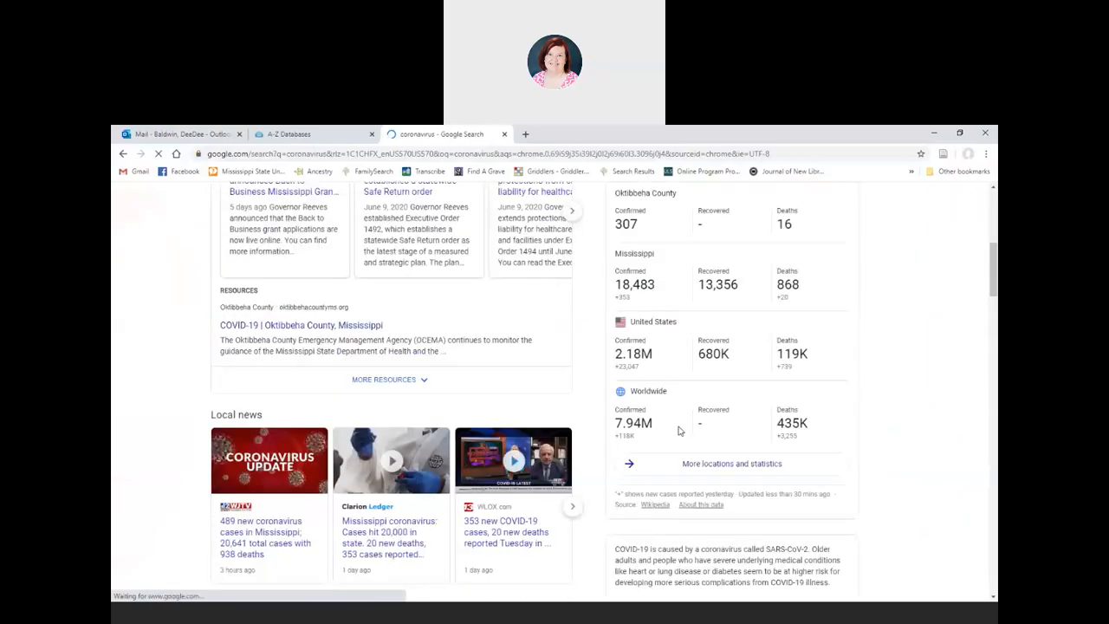
scroll(484, 390, down, 5)
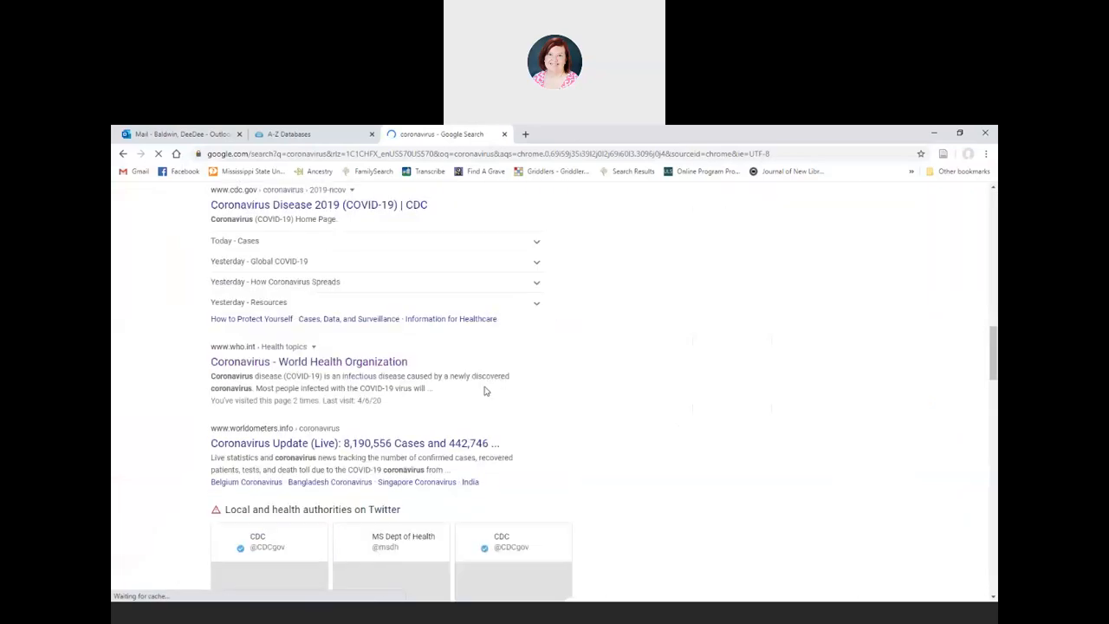
click(261, 367)
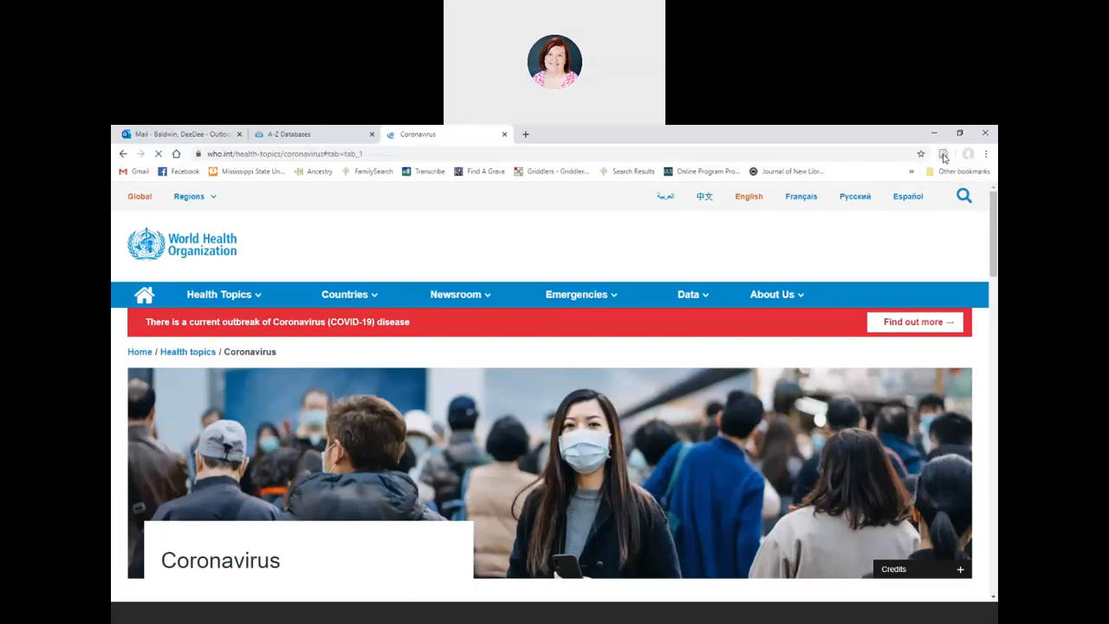
click(943, 154)
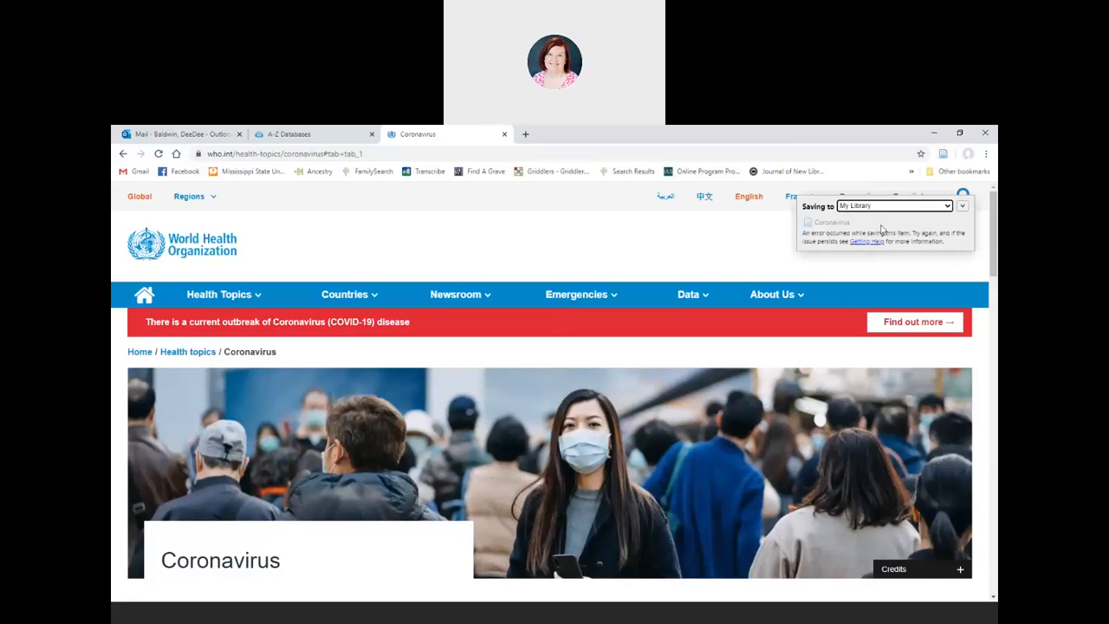
click(945, 154)
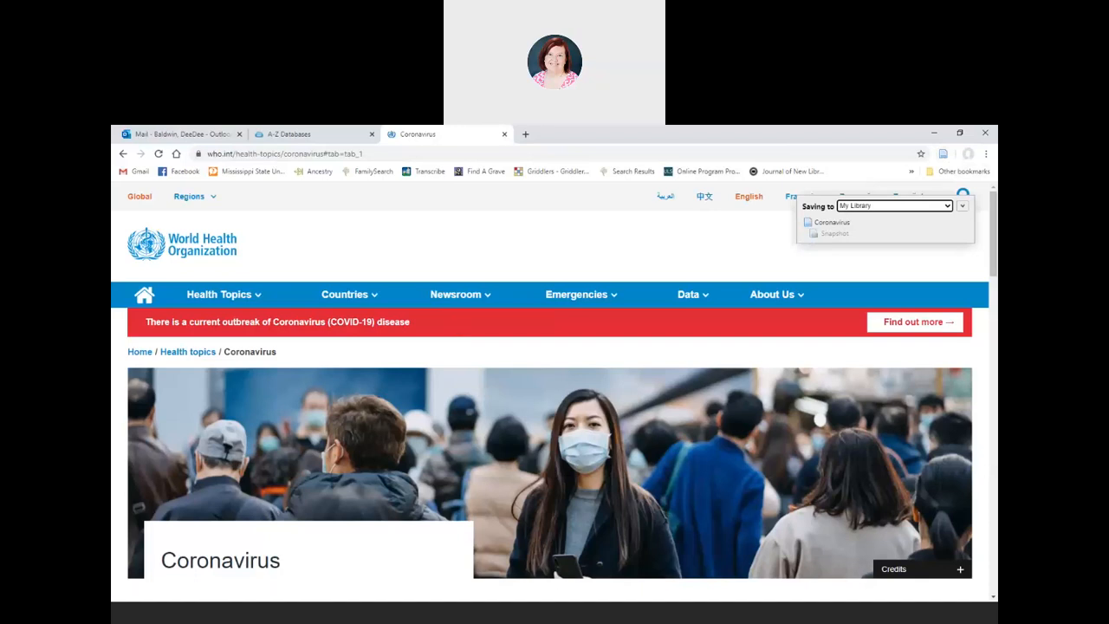
Step: Switch to the Zotero library and show the actions available for the article "As Coronavirus Spreads, So Do Questions"
click(371, 135)
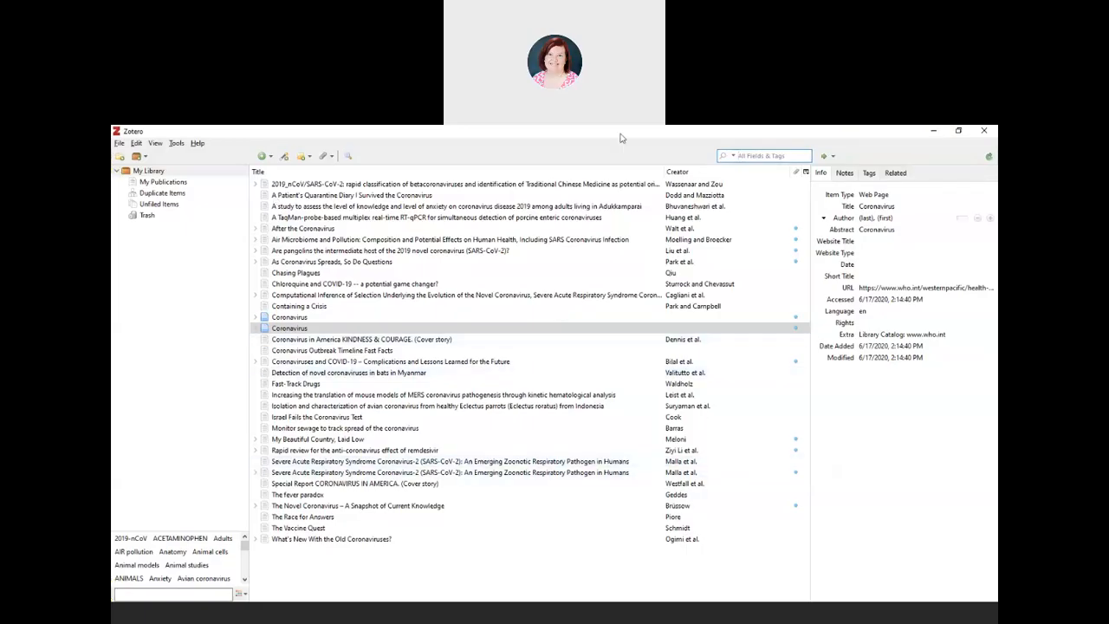
click(688, 141)
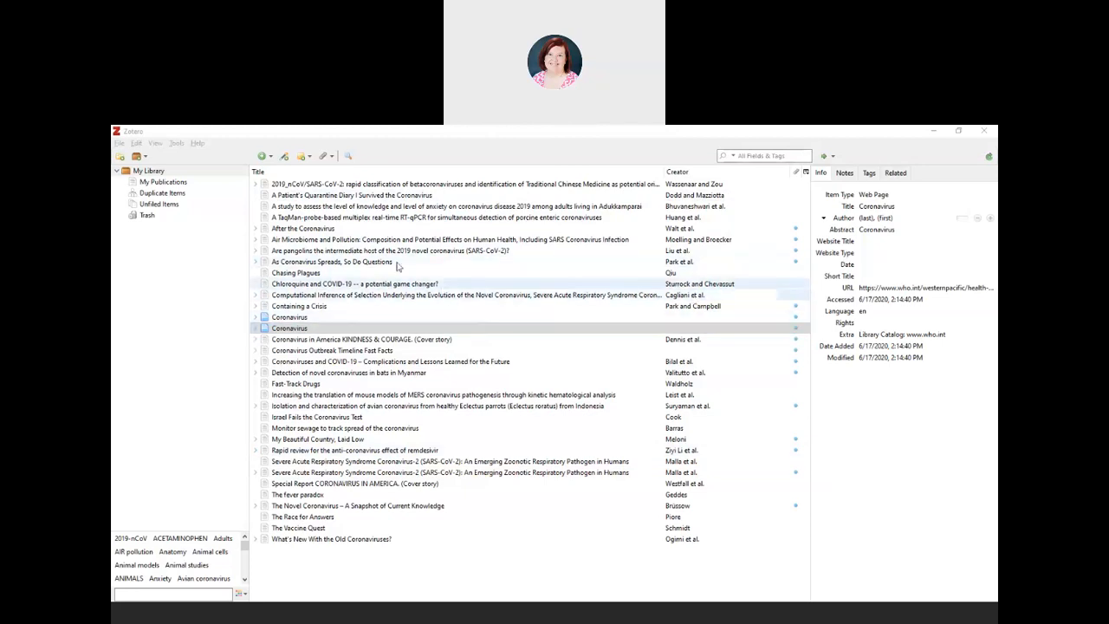
right_click(381, 266)
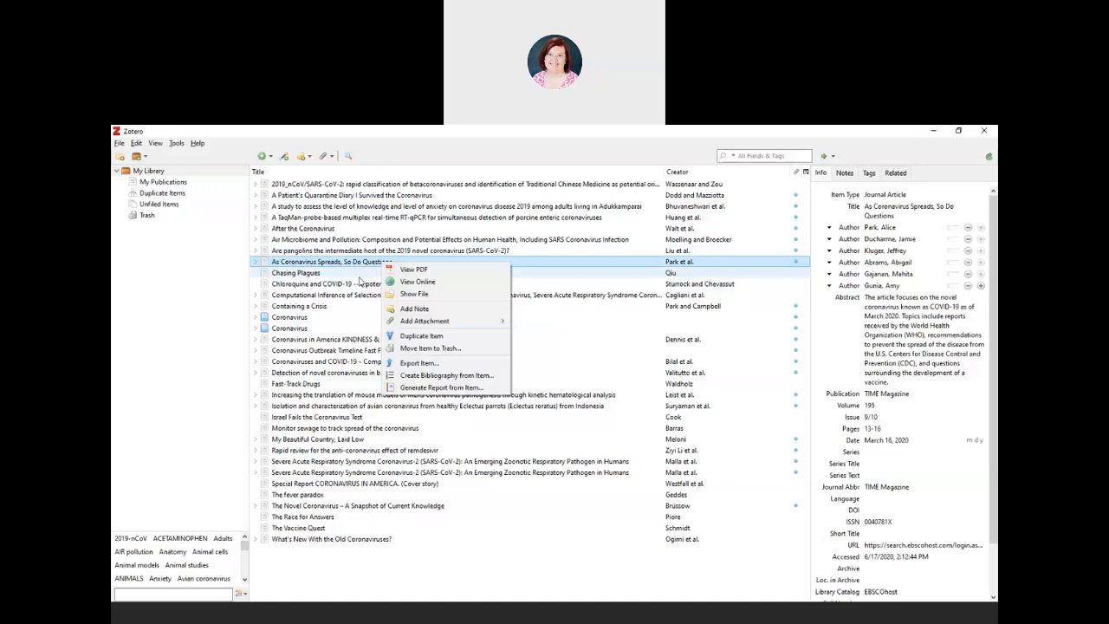
Step: Examine the bibliographic details of the TaqMan-probe-based RT-qPCR article, from its title and authors through its publication fields
click(699, 218)
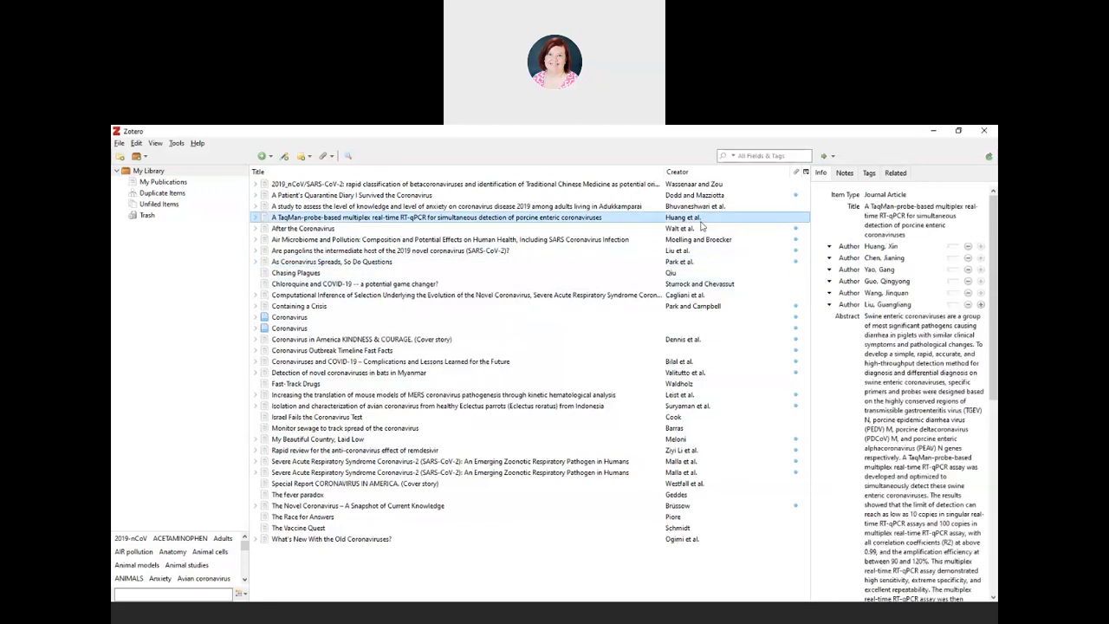
click(894, 258)
click(823, 210)
click(991, 319)
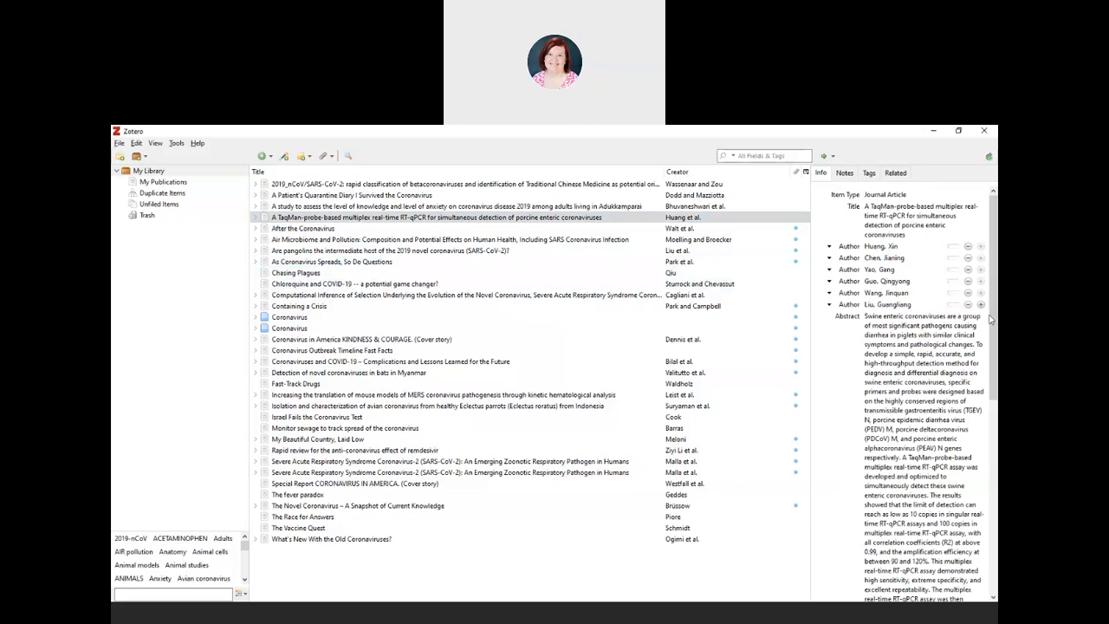
click(991, 319)
click(905, 295)
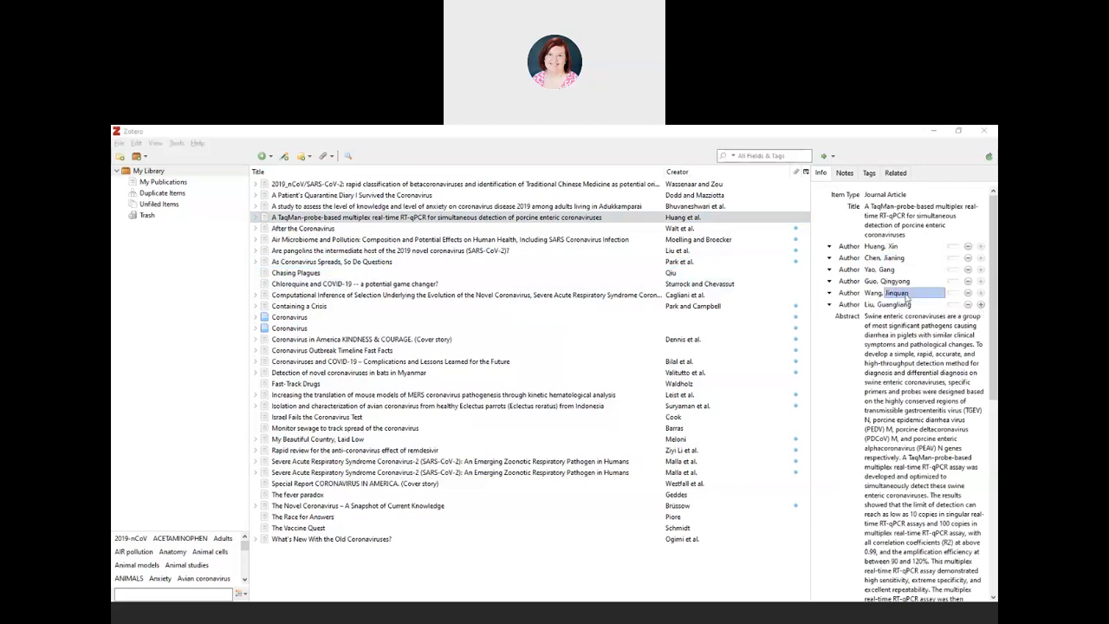
key(shift+Tab)
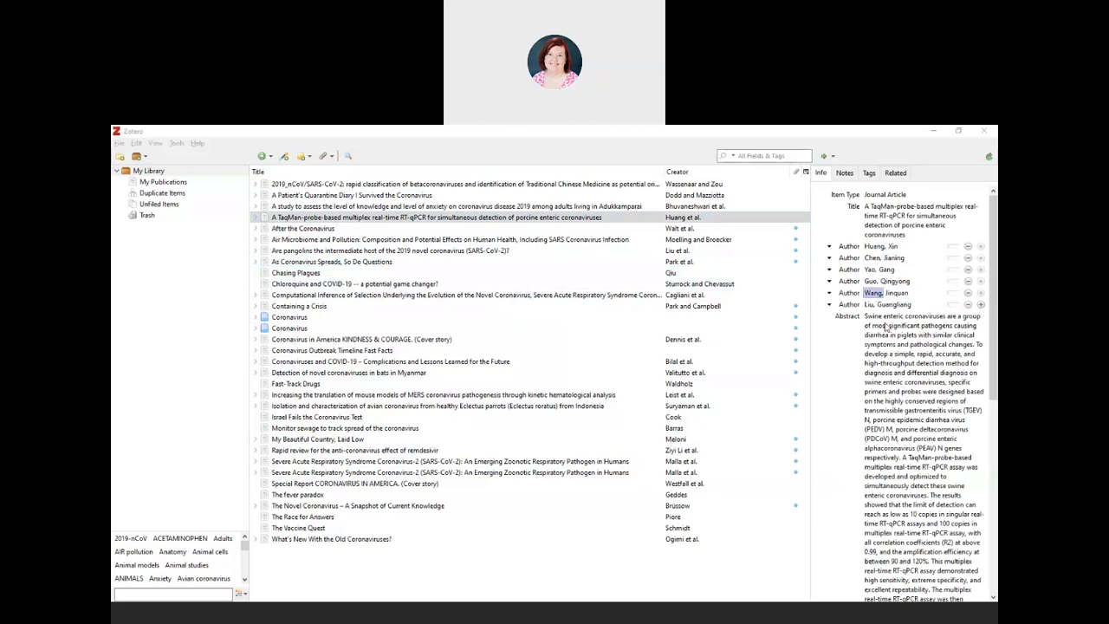
click(920, 367)
click(919, 365)
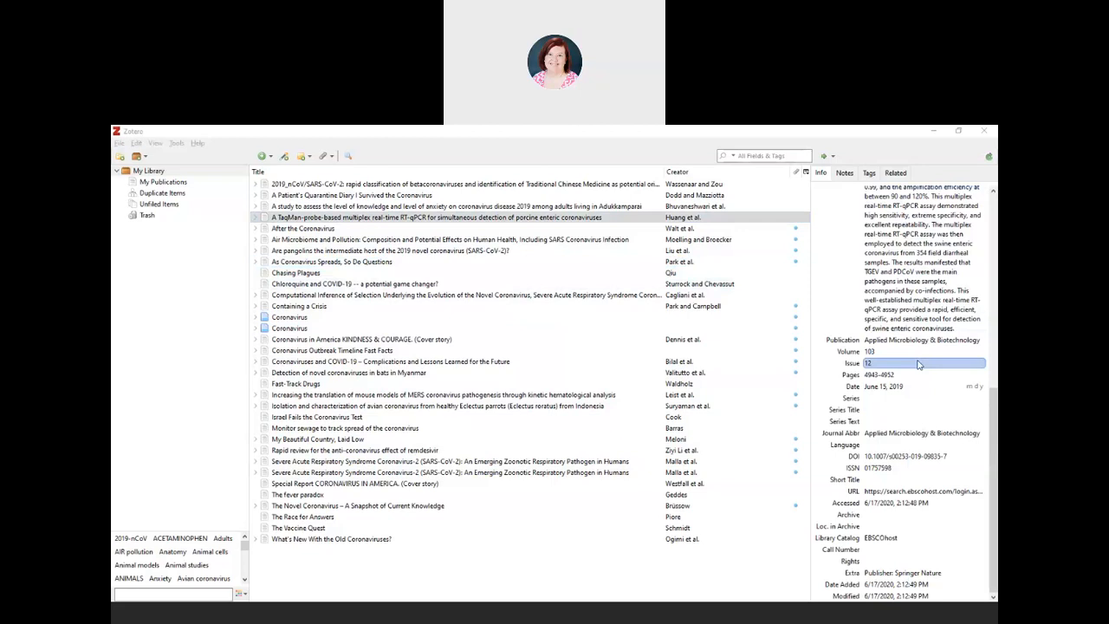
scroll(916, 365, up, 5)
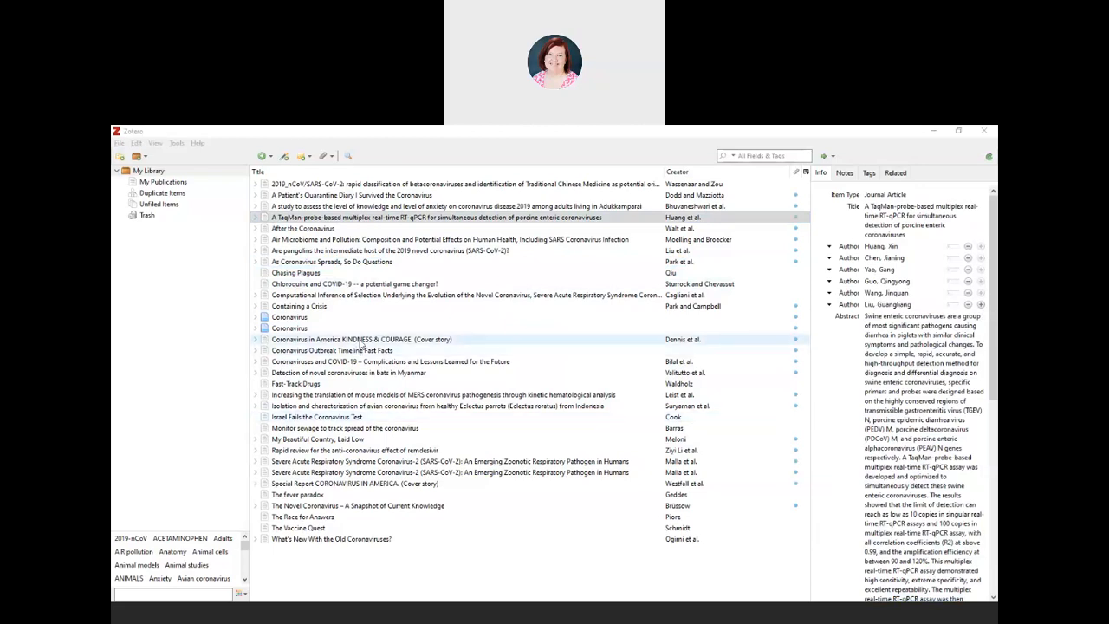
Step: Replace "KINDNESS & COURAGE" with "Kindness and Courage" in the title of the "Coronavirus in America" article
click(362, 346)
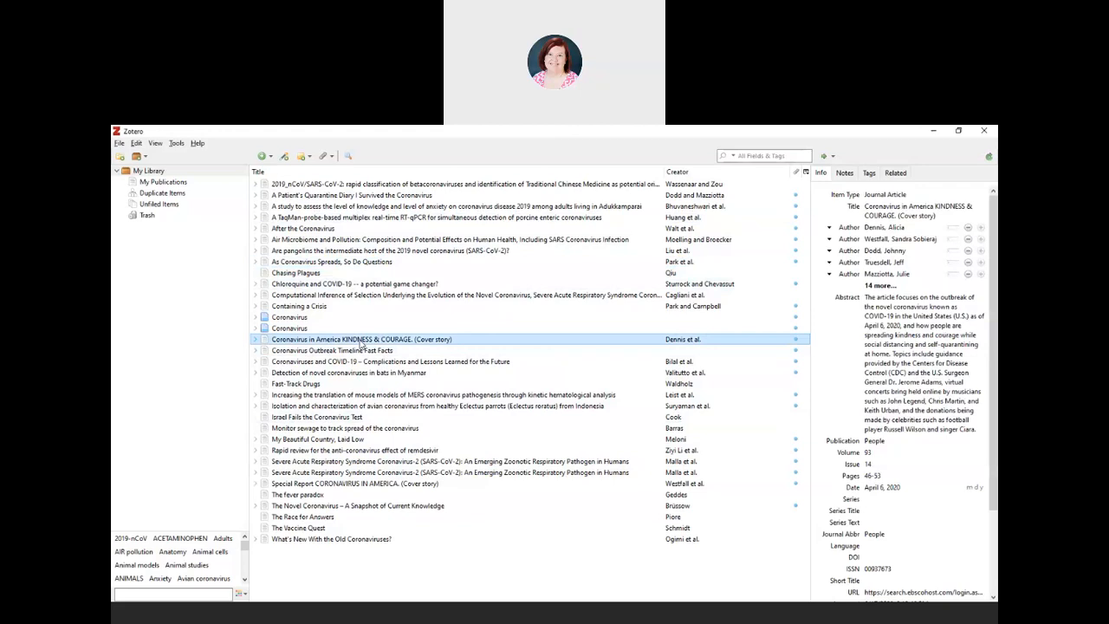
click(927, 208)
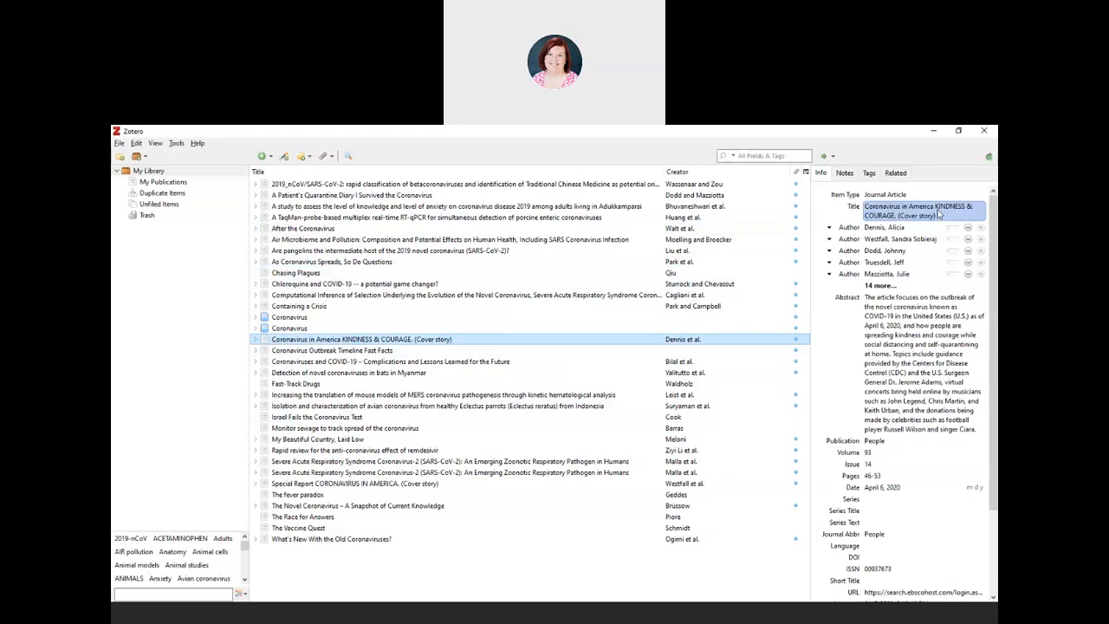
click(938, 212)
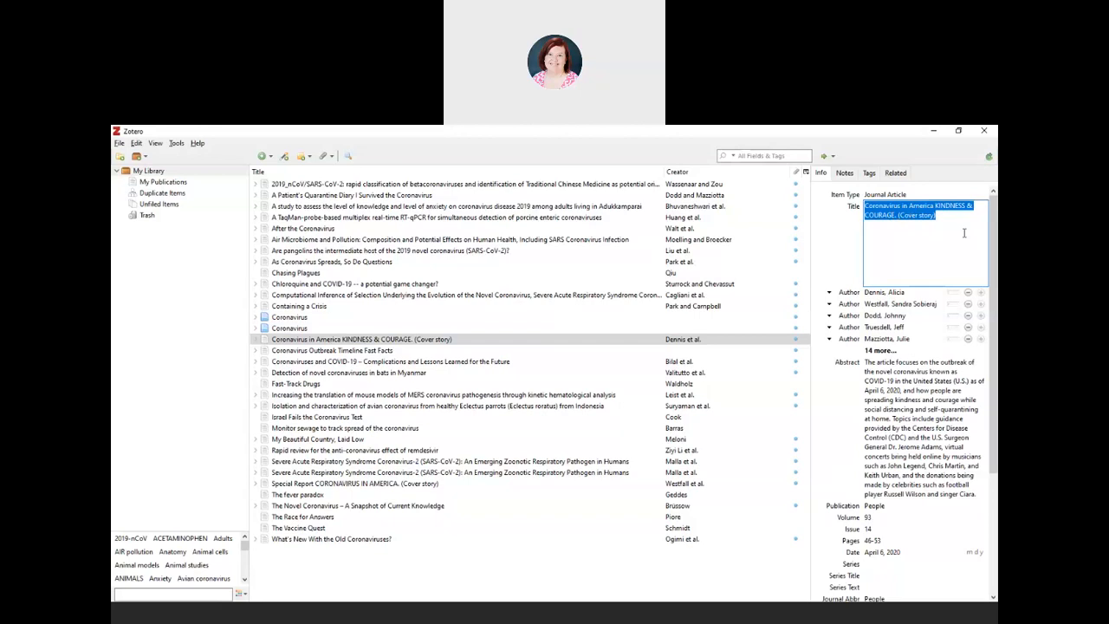
click(895, 216)
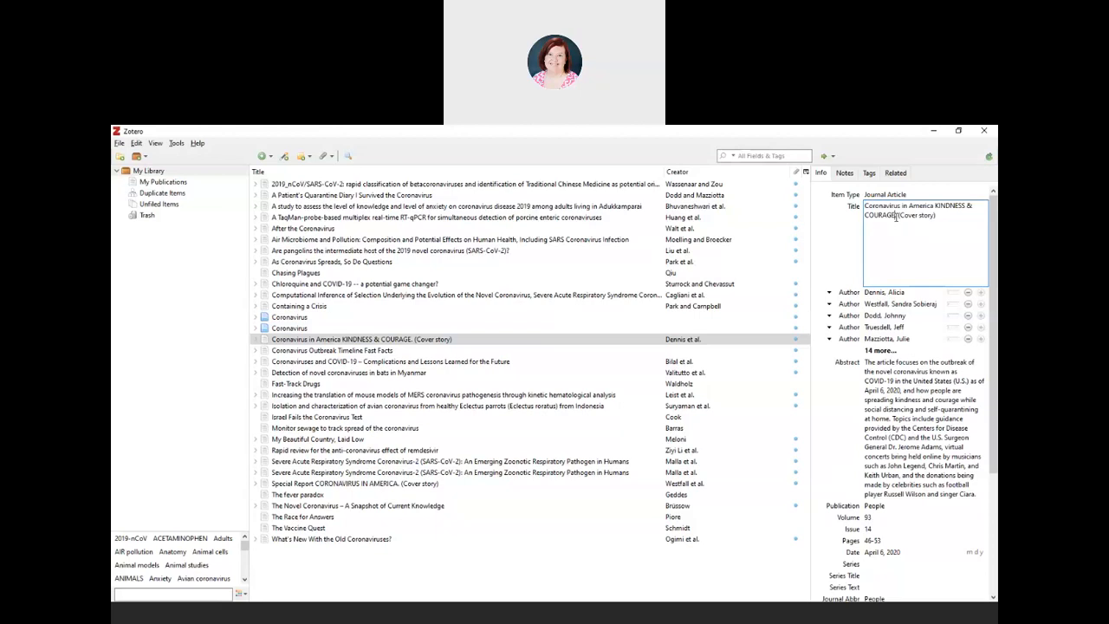
drag(895, 215, 937, 205)
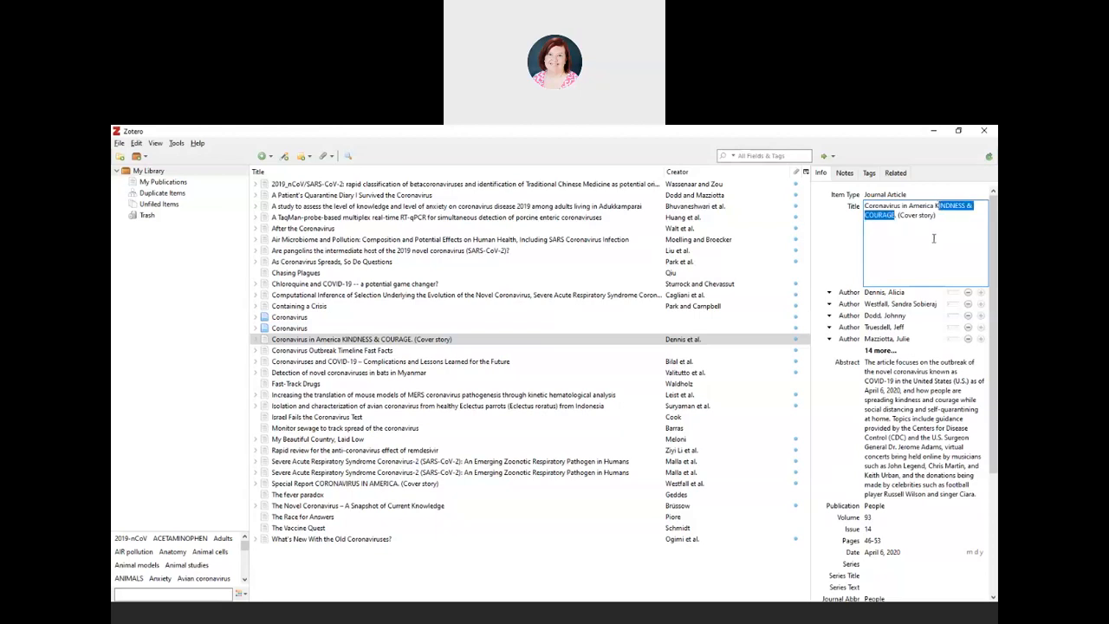
click(920, 304)
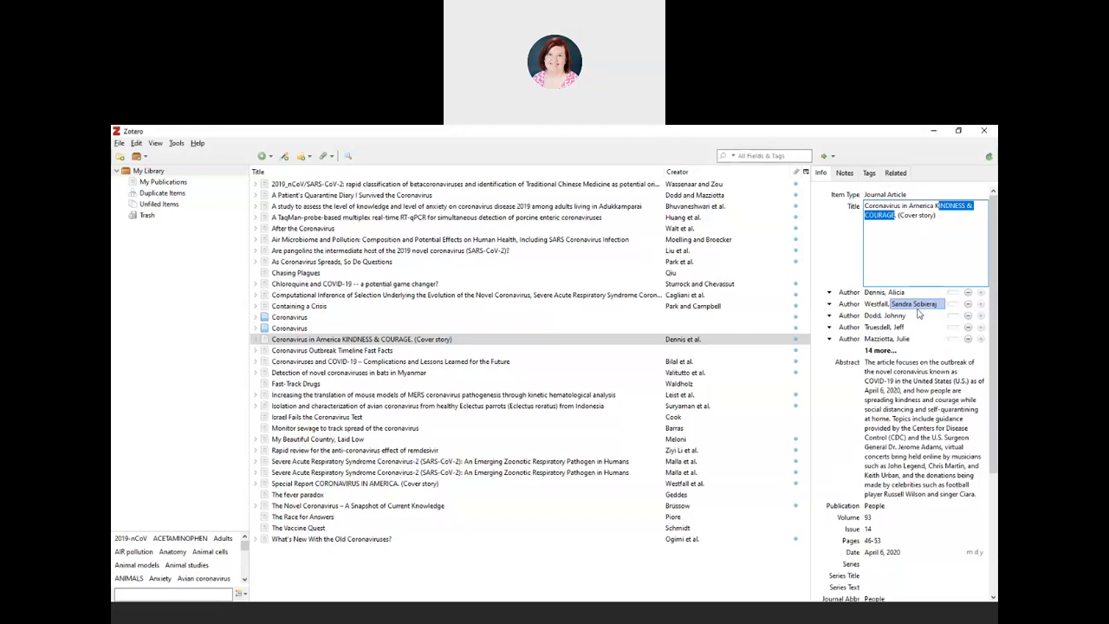
click(364, 340)
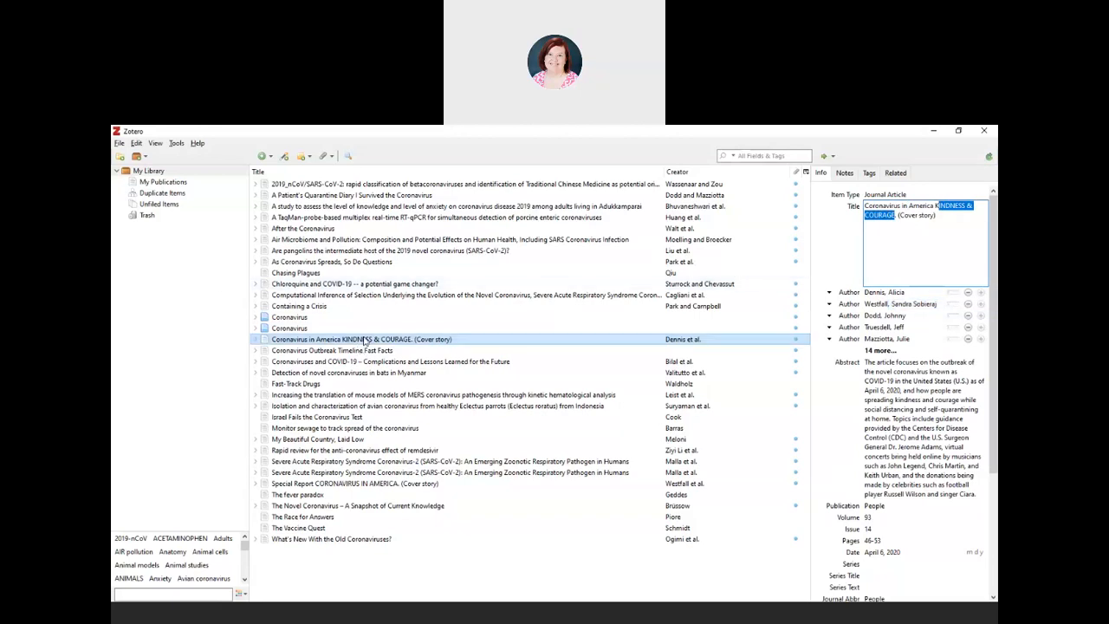
click(844, 270)
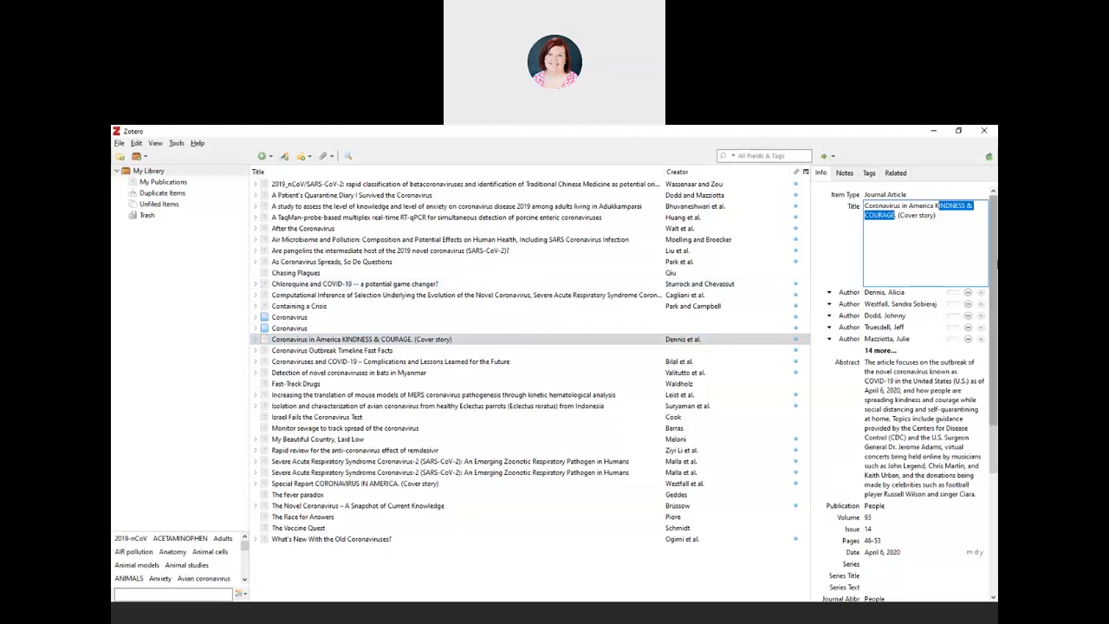
text(Kindness)
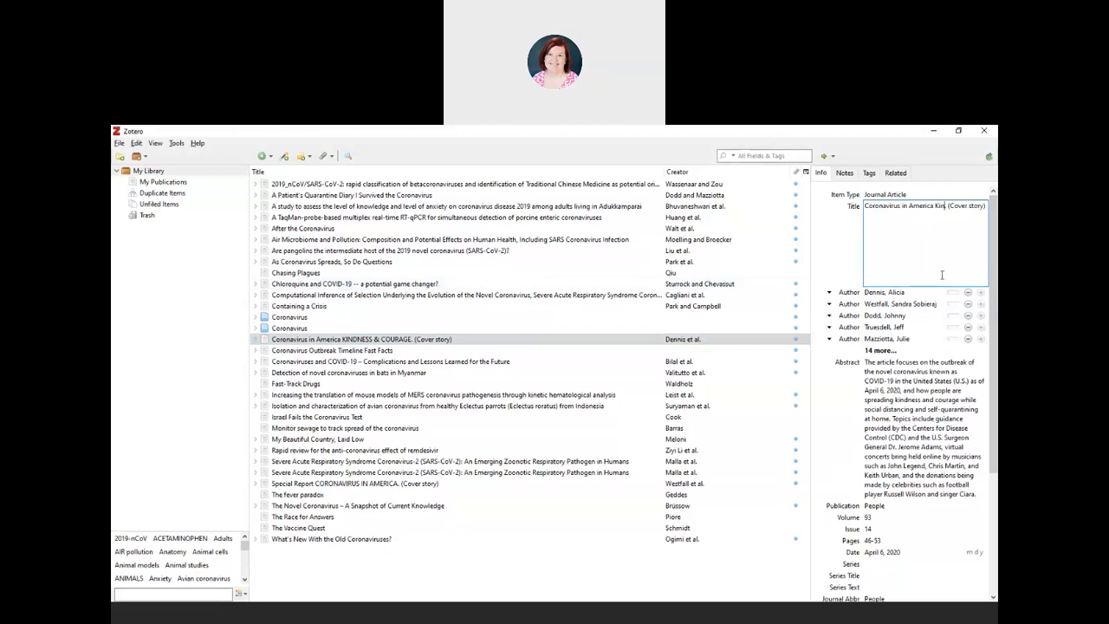
text( and Courage,)
click(894, 294)
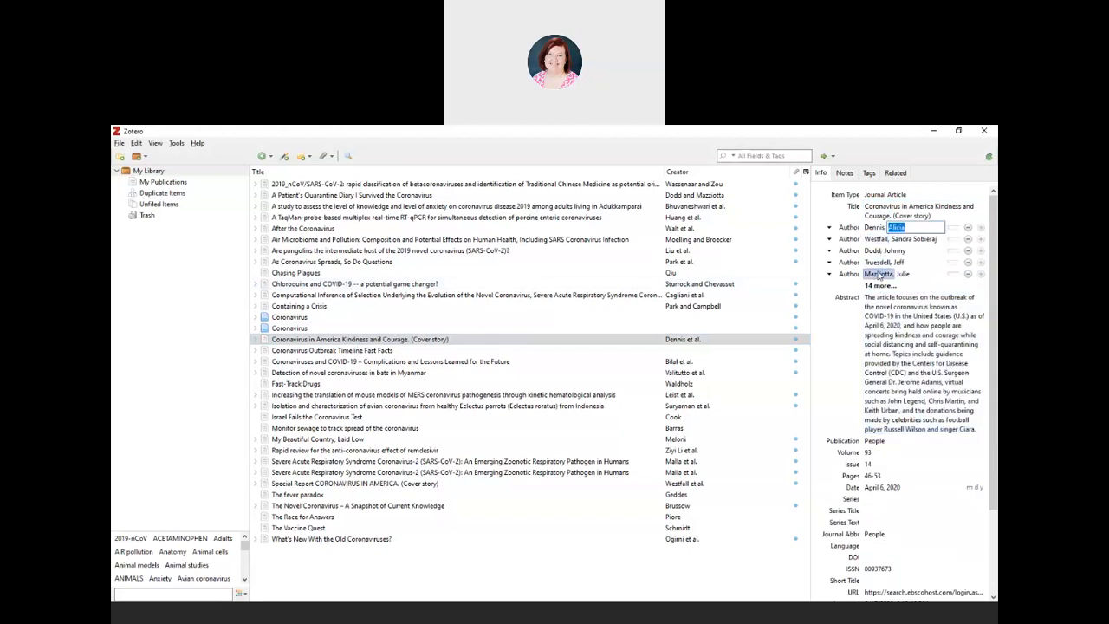
Step: Look through the author, abstract and publication fields of the "Coronavirus in America Kindness and Courage" article
click(878, 270)
key(Tab)
key(Tab)
key(Tab)
key(Tab)
key(Tab)
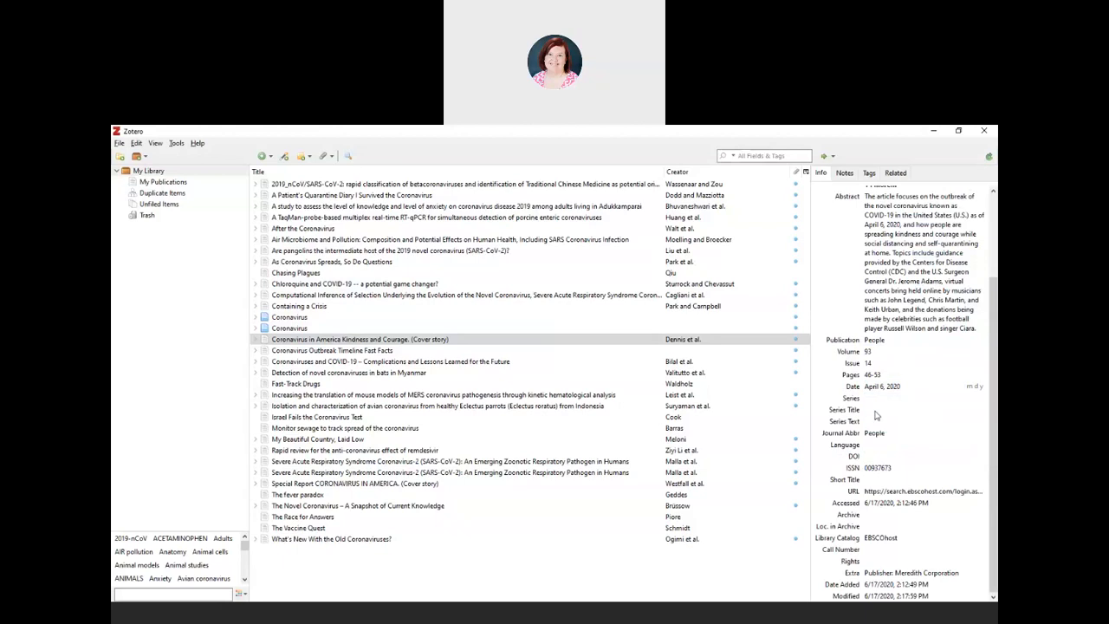
scroll(876, 414, up, 3)
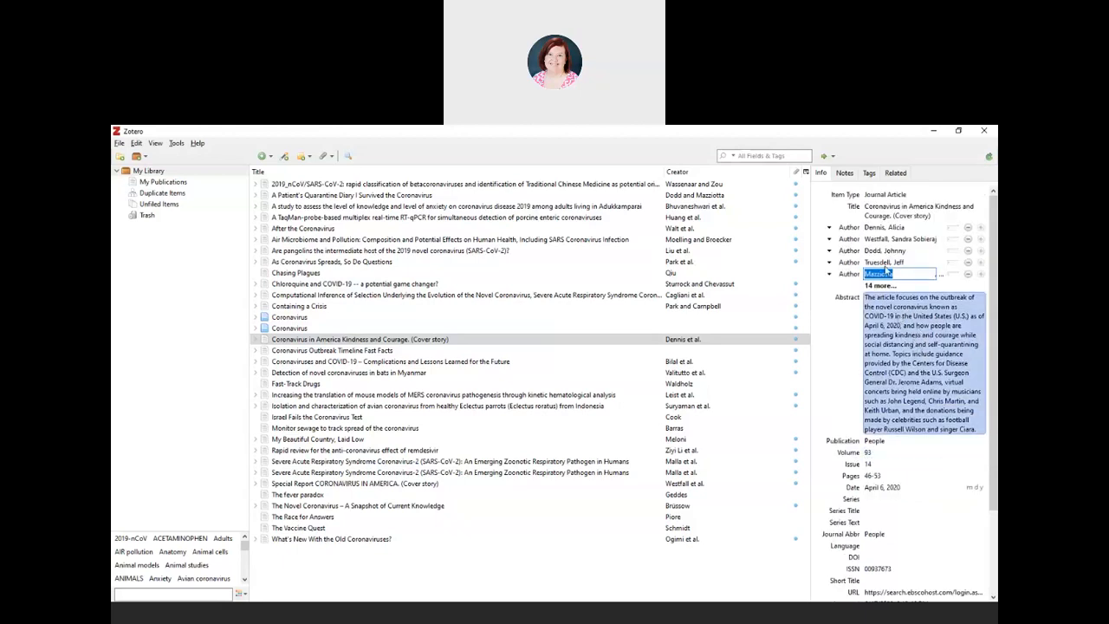
Step: View the notes and tags of the "Coronavirus in America" article and the tags of the first "Coronavirus" web page item
click(846, 174)
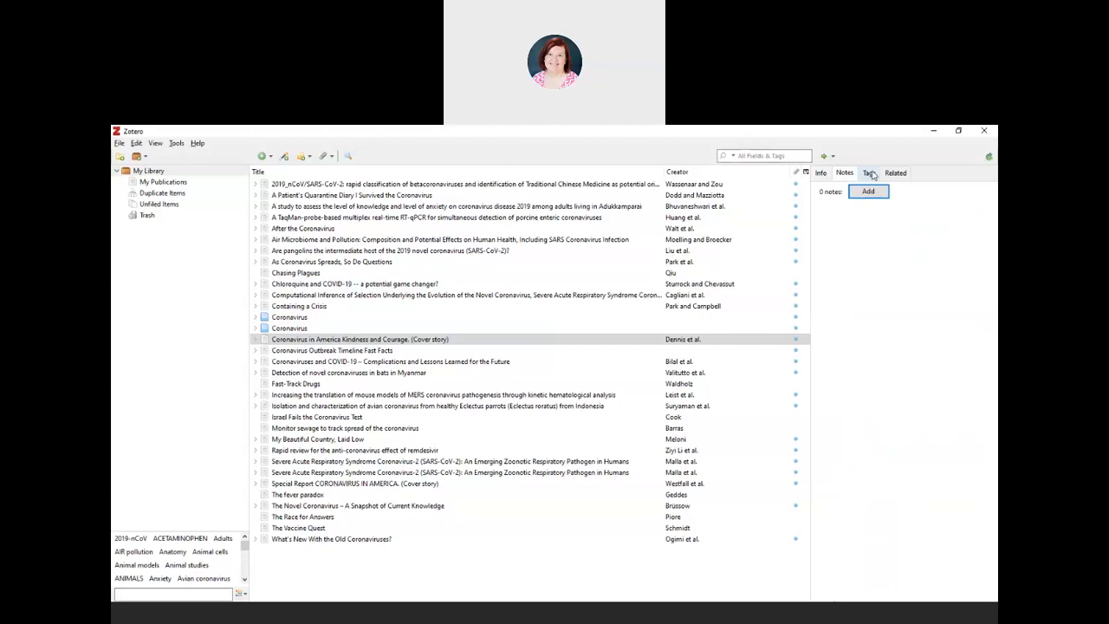
click(869, 174)
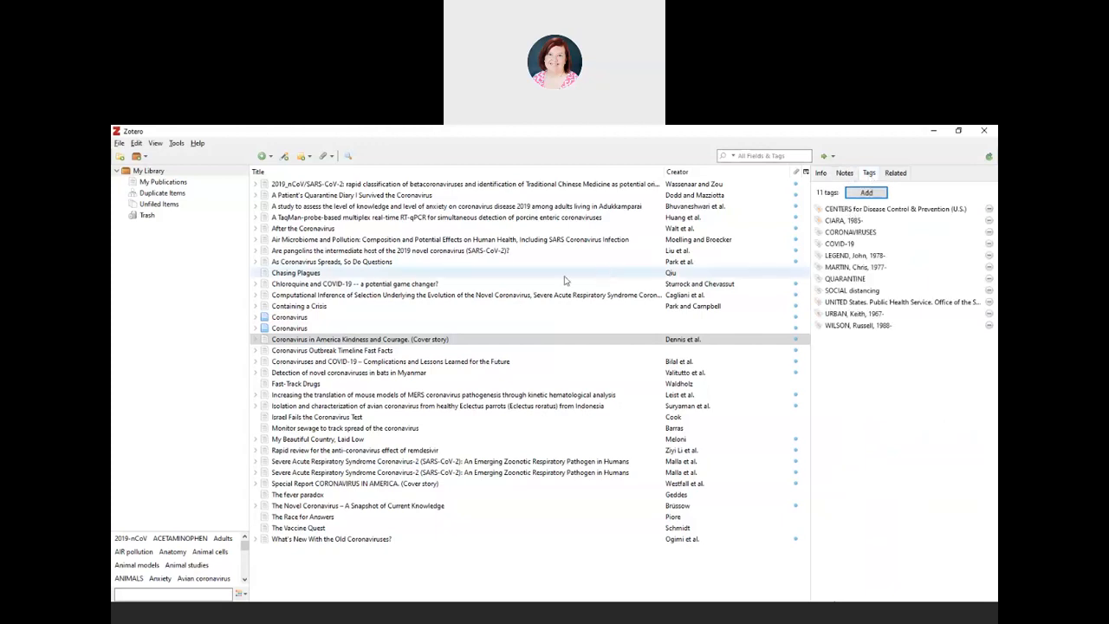
click(438, 342)
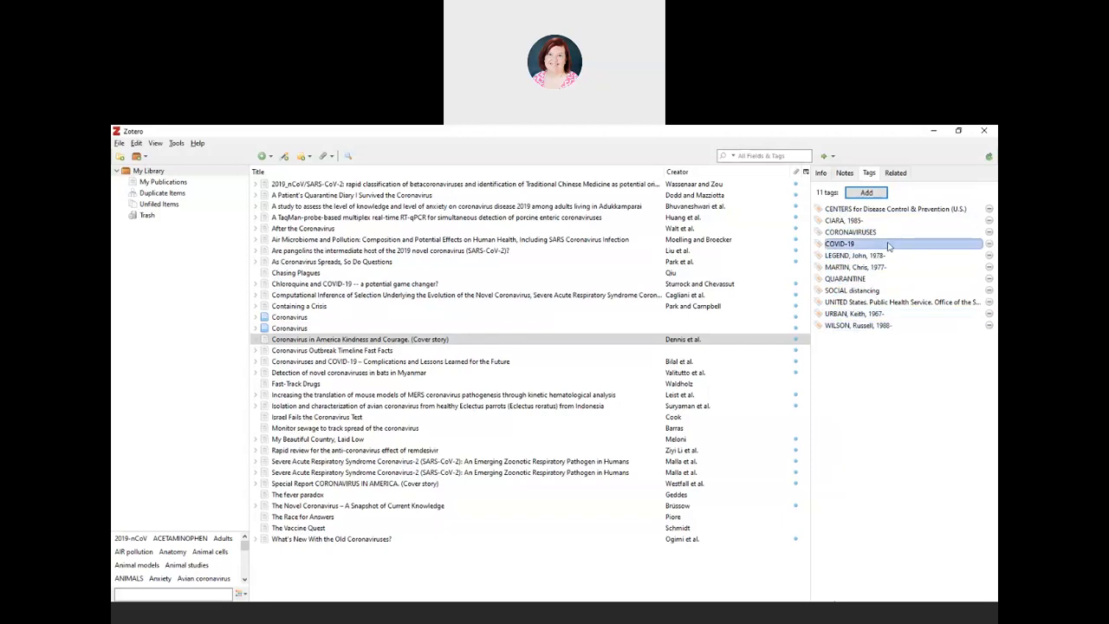
click(778, 339)
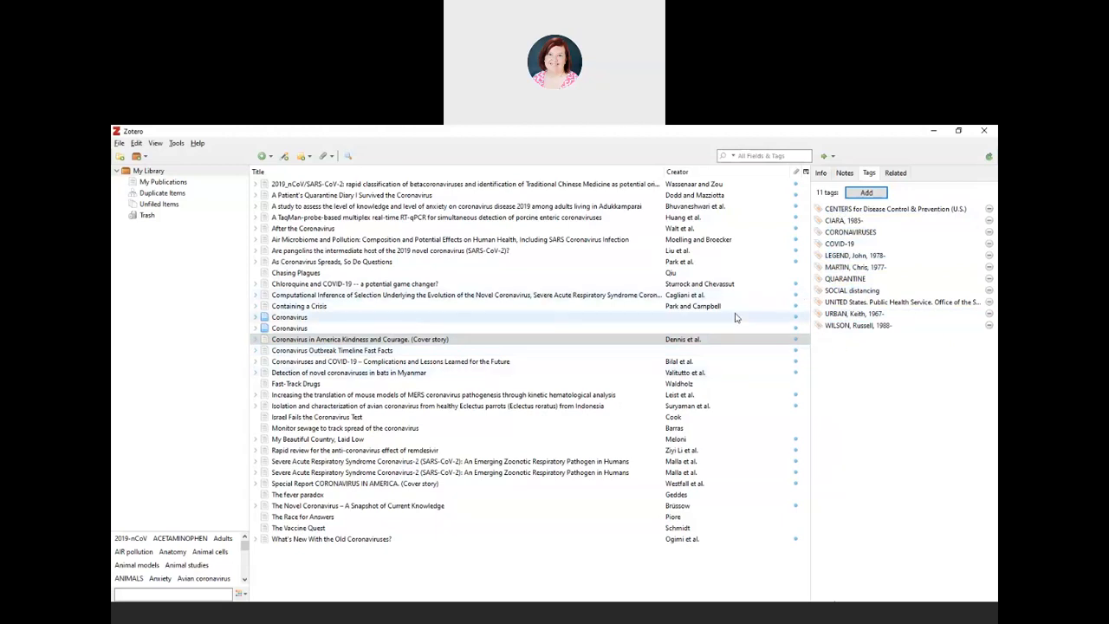
click(369, 318)
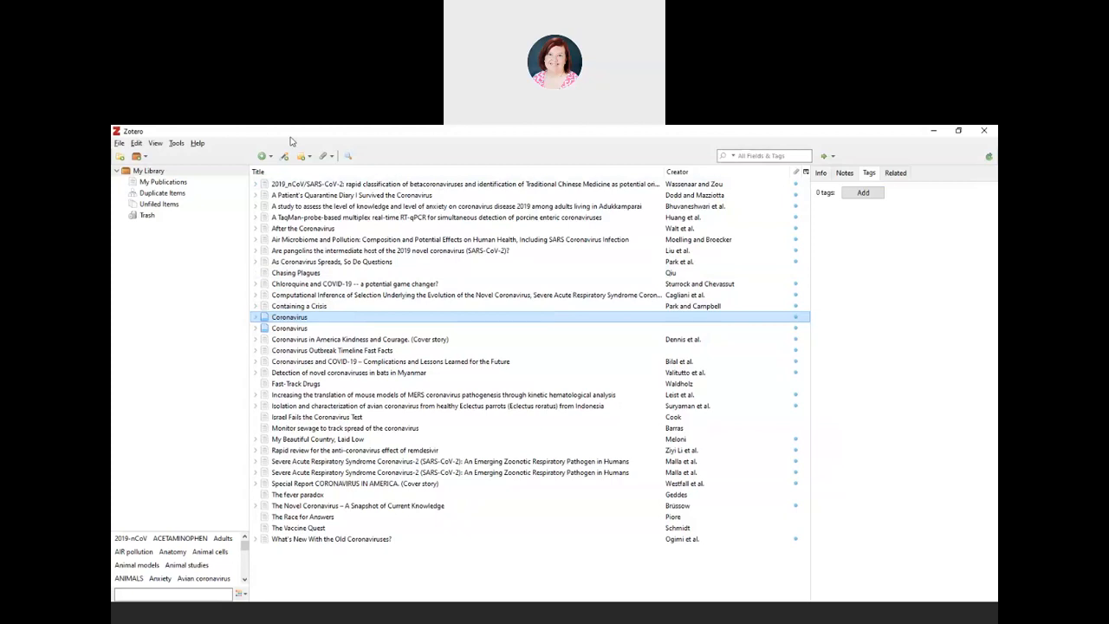
Step: Open Zotero's preferences and view the data syncing settings with the username and password fields
click(155, 143)
mouse_move(139, 146)
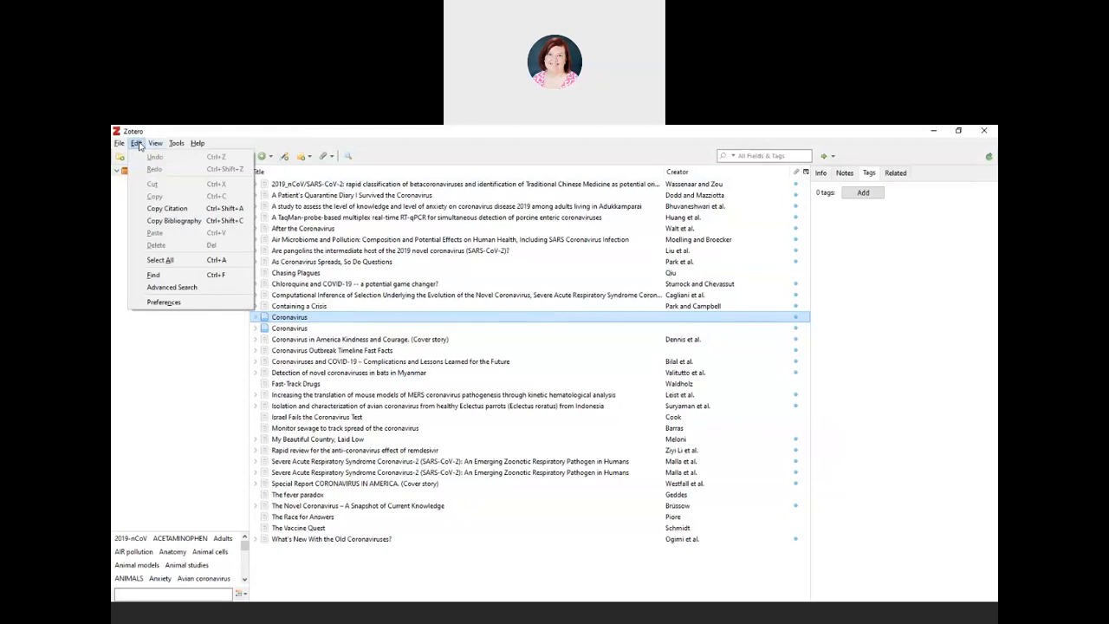
click(176, 307)
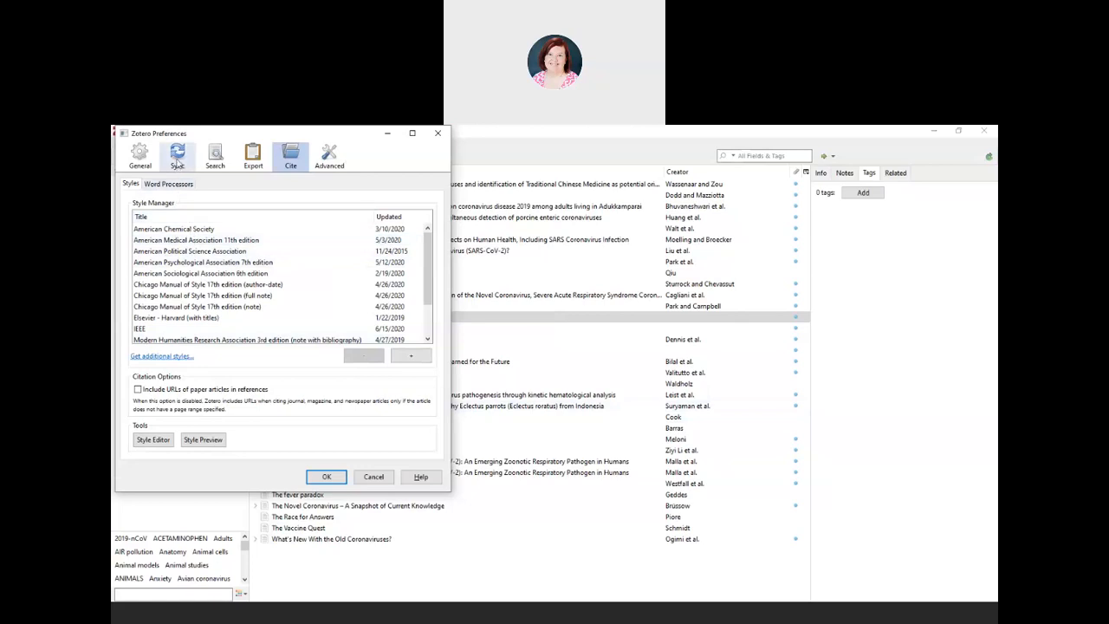
click(176, 159)
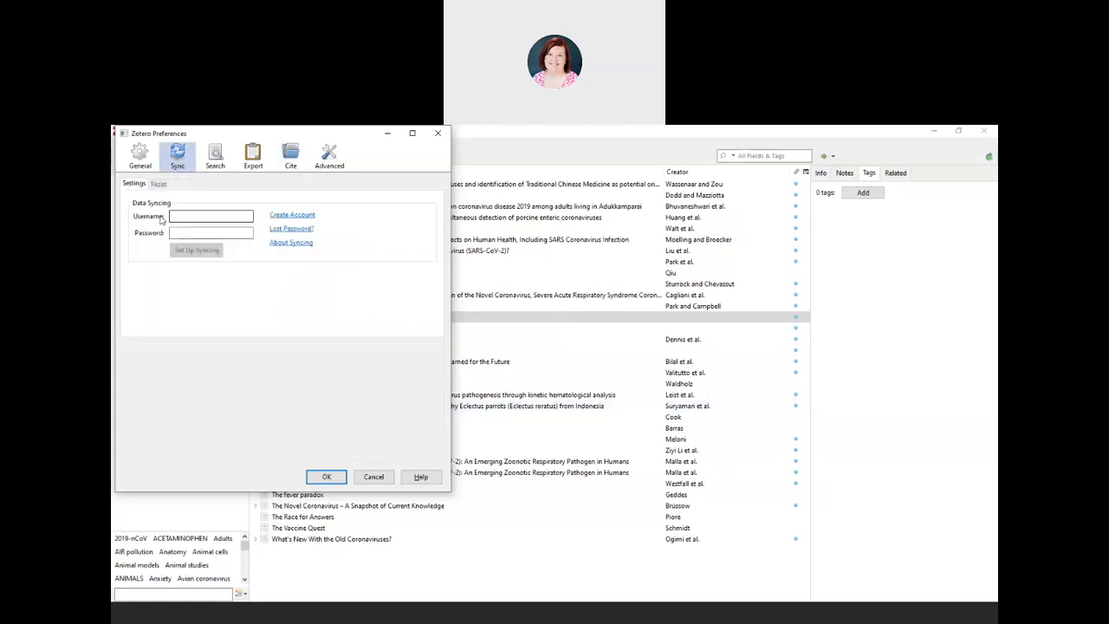
click(188, 216)
click(186, 234)
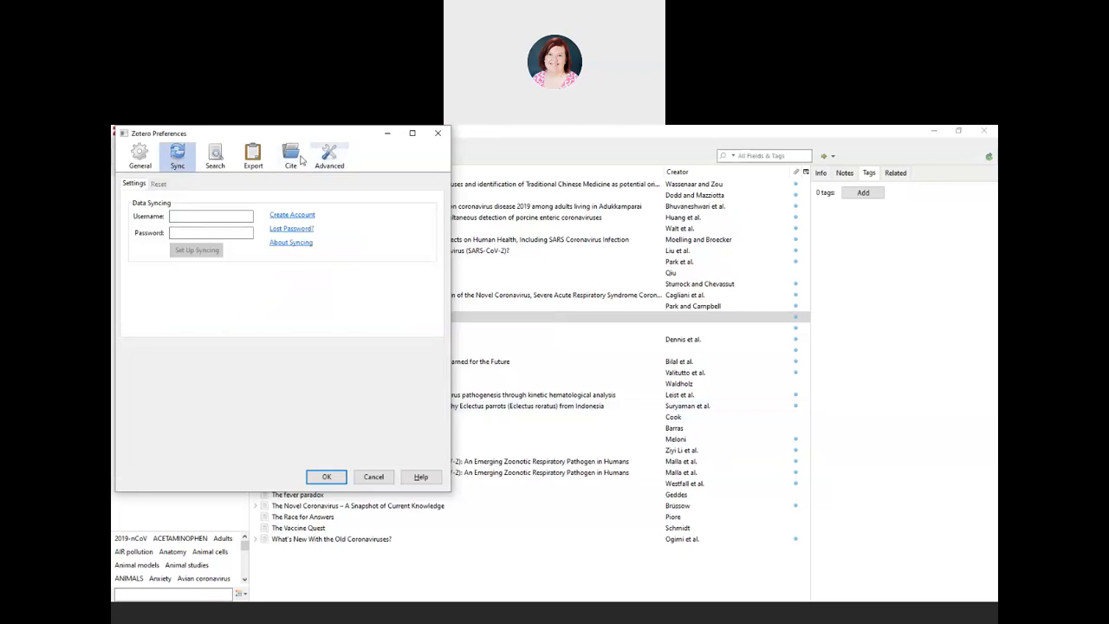
Step: View the general preferences for file handling, tagging and group copying, and close the preferences
click(140, 156)
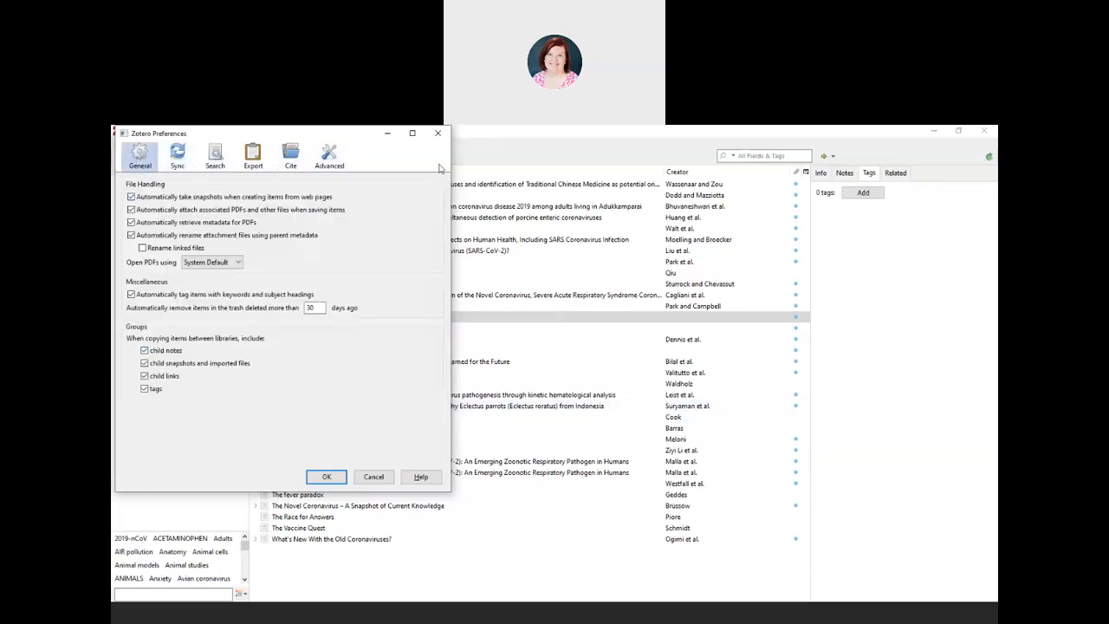
click(437, 133)
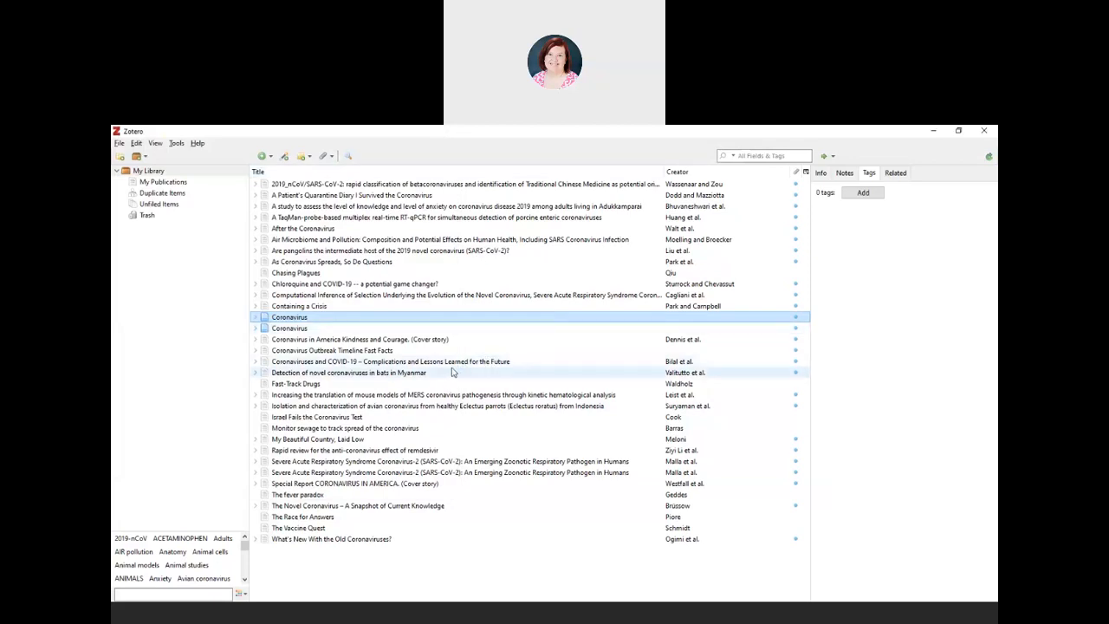
Step: View the options for creating a new group or feed
click(123, 144)
click(140, 145)
click(142, 158)
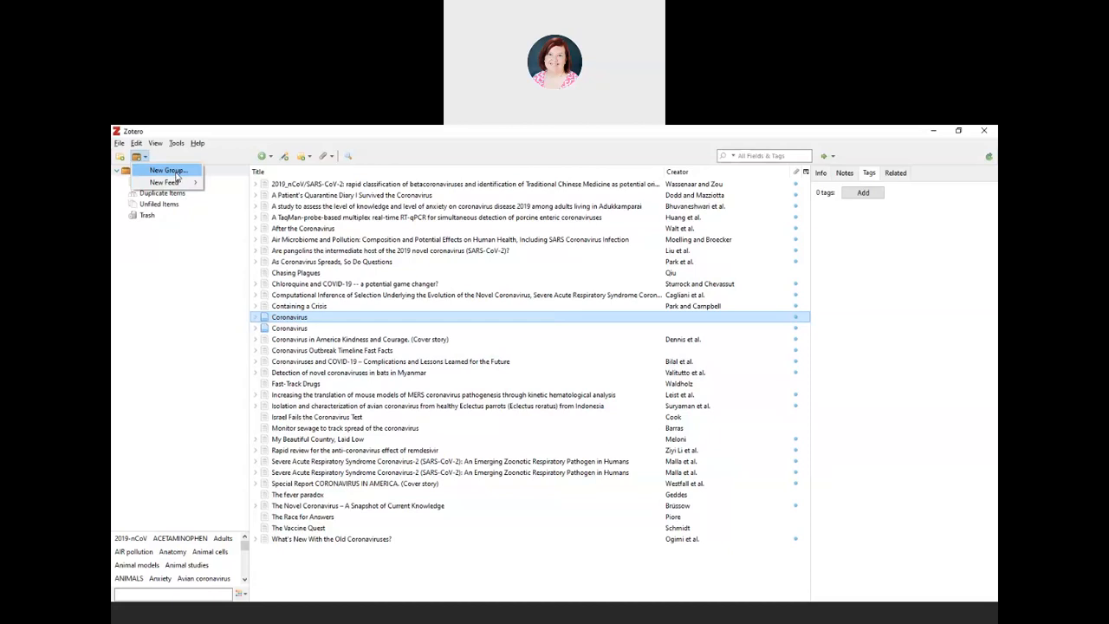
click(328, 289)
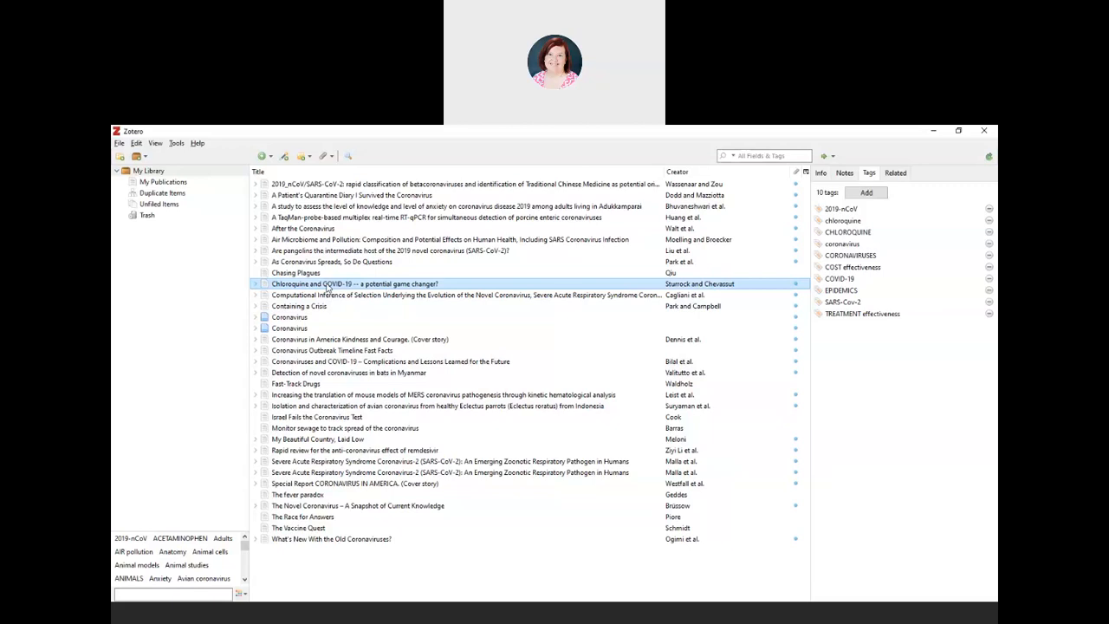
Step: Create a collection named "Paper 1" under My Library
right_click(153, 174)
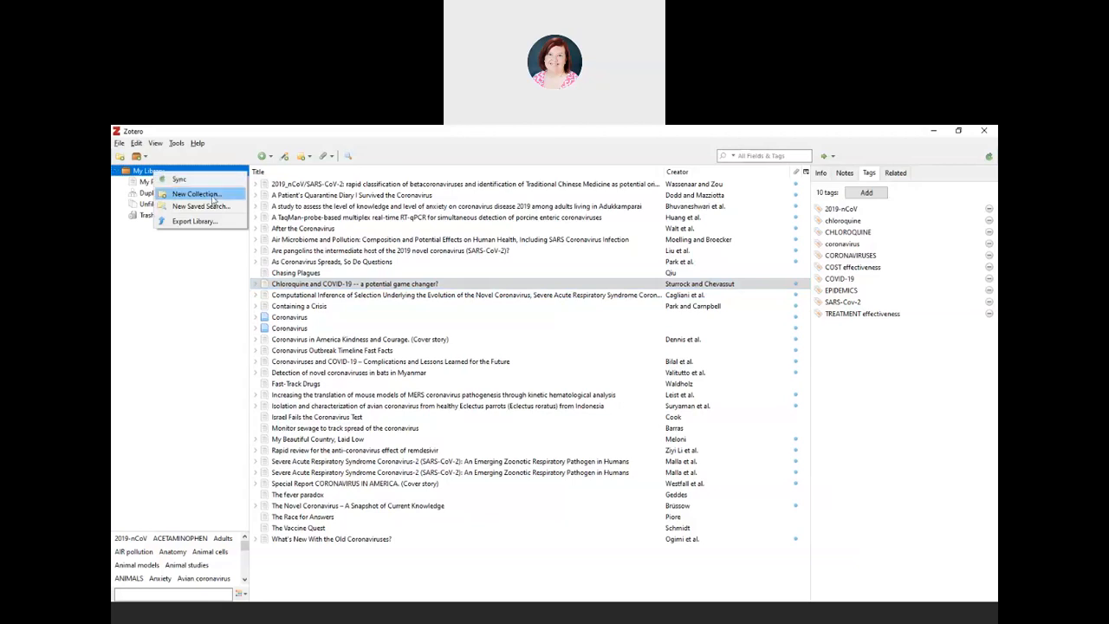
click(192, 196)
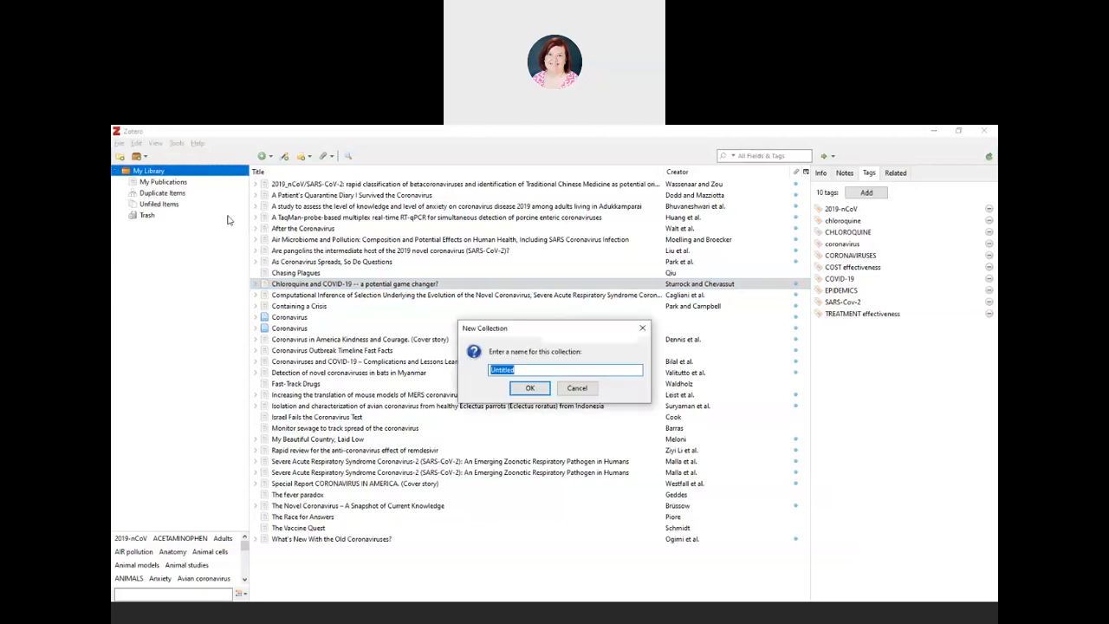
text(peer)
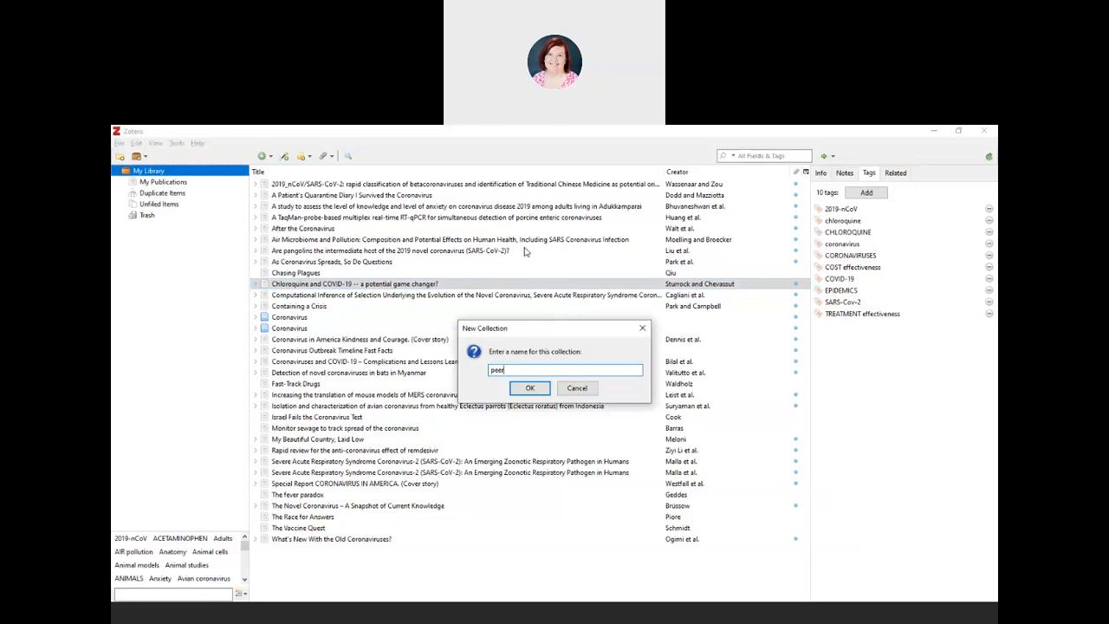
key(BackSpace)
key(BackSpace)
key(BackSpace)
key(BackSpace)
text(Paper 1)
click(532, 389)
Step: Select six non-adjacent items in My Library together, from "After the Coronavirus" down to the second "Severe Acute Respiratory Syndrome Coronavirus-2" article
click(155, 171)
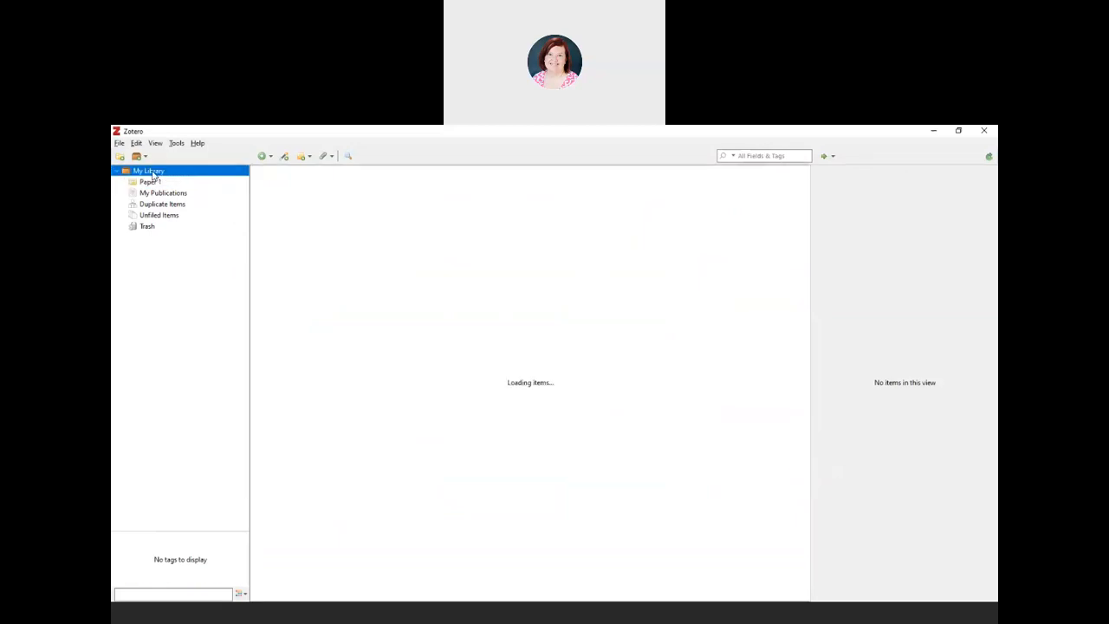
click(299, 228)
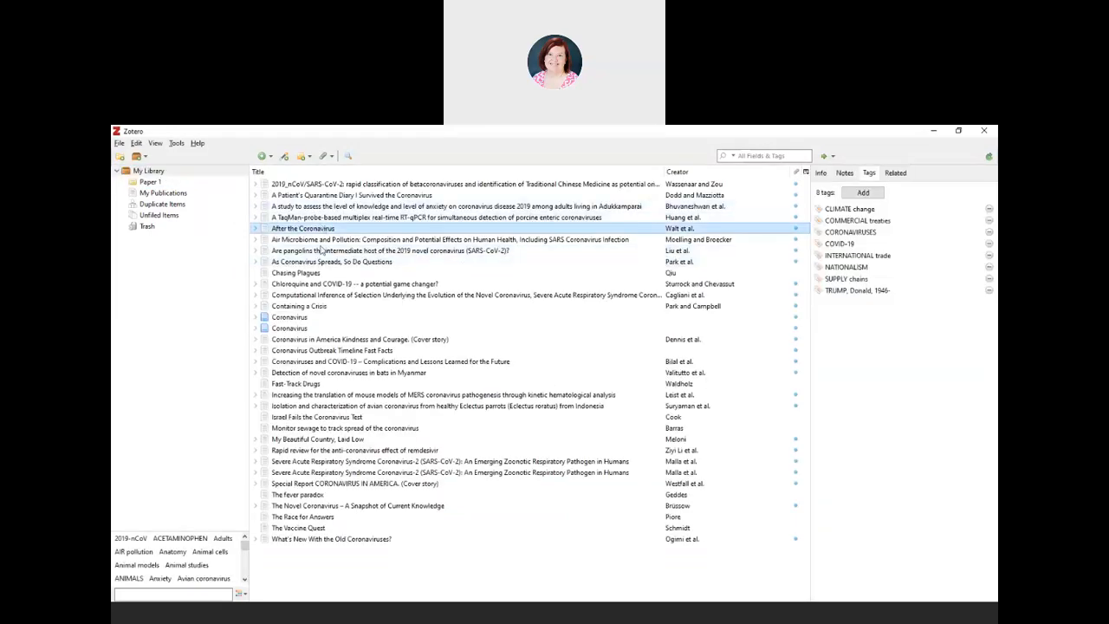
ctrl+click(305, 285)
ctrl+click(293, 328)
ctrl+click(293, 384)
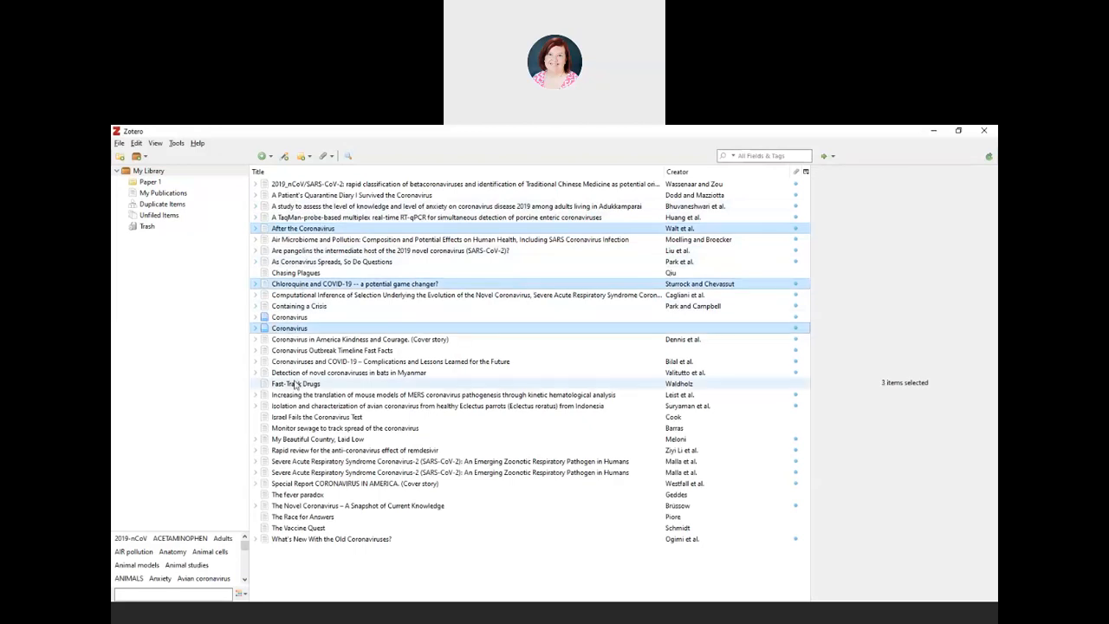
ctrl+click(294, 429)
ctrl+click(294, 472)
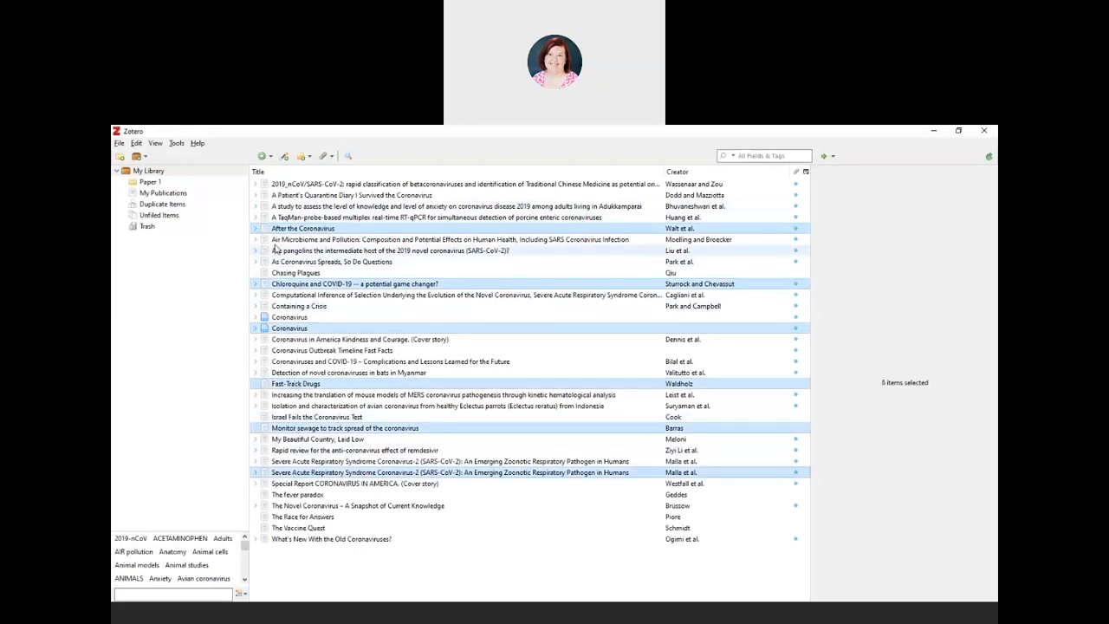
Step: Create a subcollection named "peer reviewed" inside the "Paper 1" collection
click(151, 183)
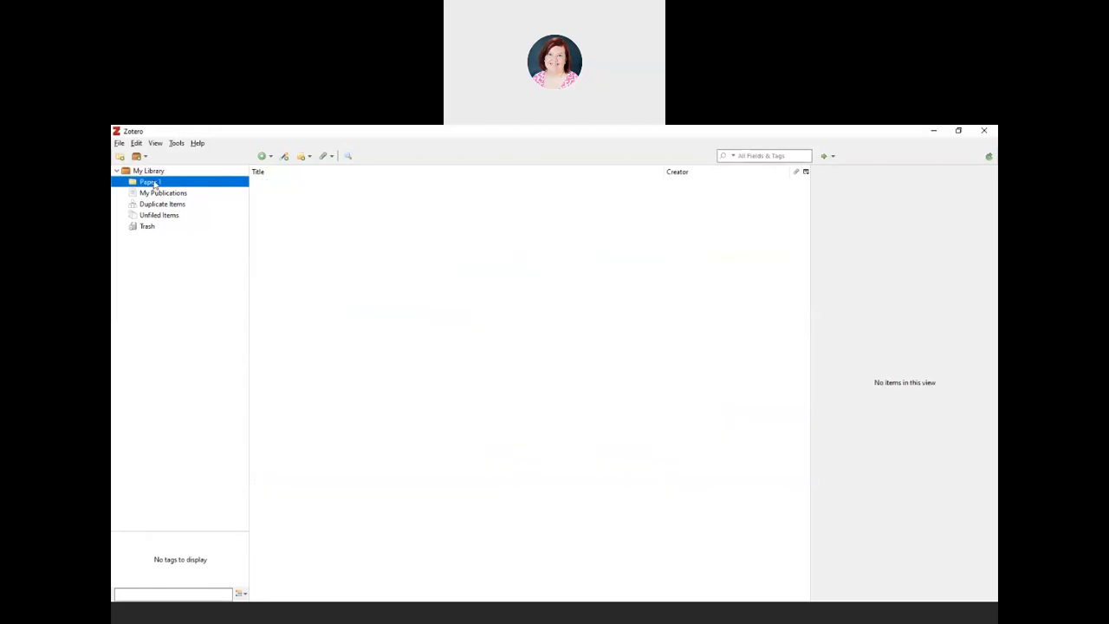
right_click(154, 182)
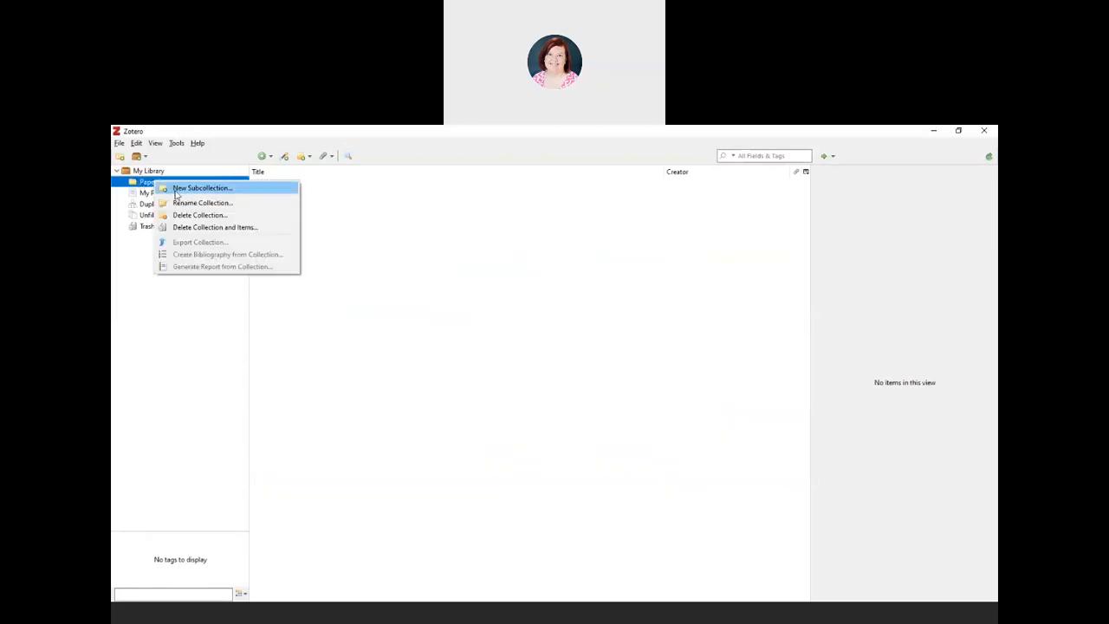
click(190, 189)
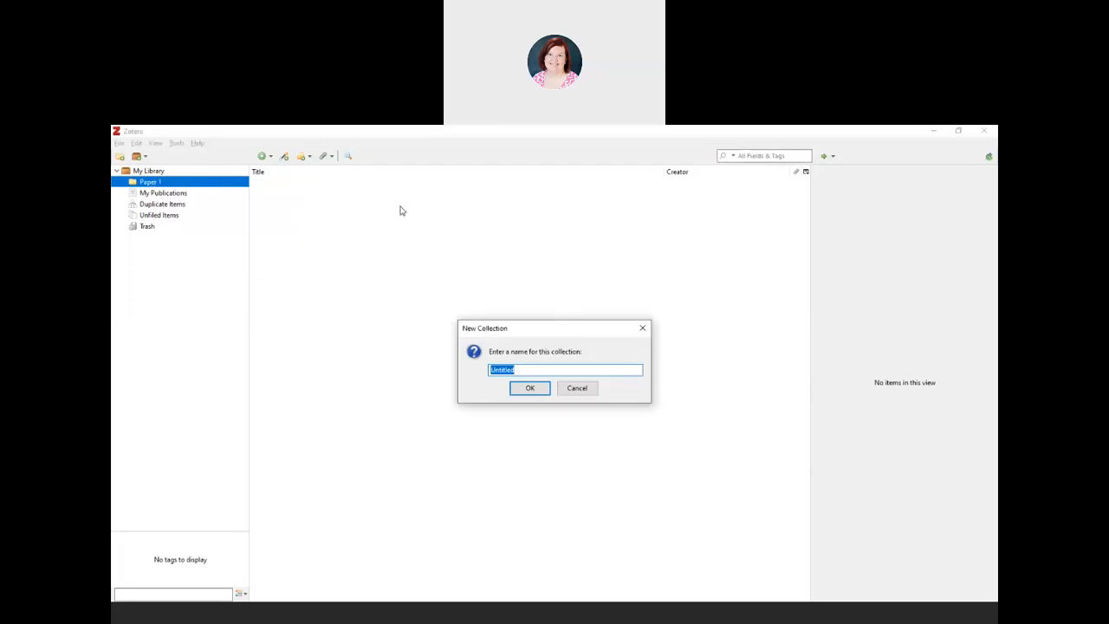
text(peer reviewed)
key(Return)
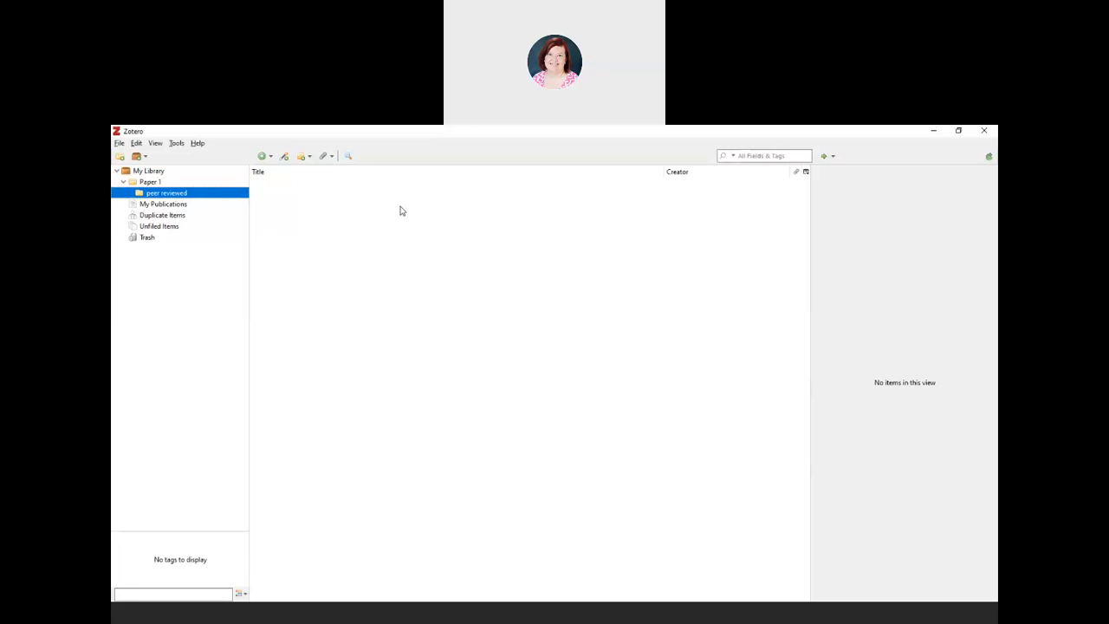
Step: View the "Paper 1" collection, the full library, and the item actions available for the "Air Microbiome and Pollution" article
click(155, 184)
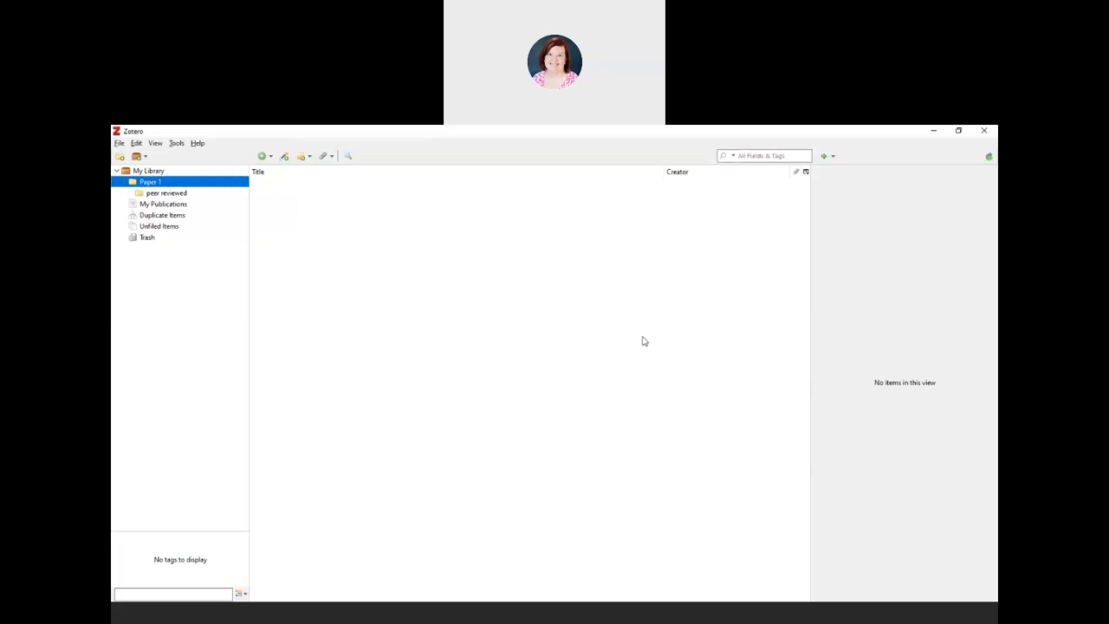
click(158, 171)
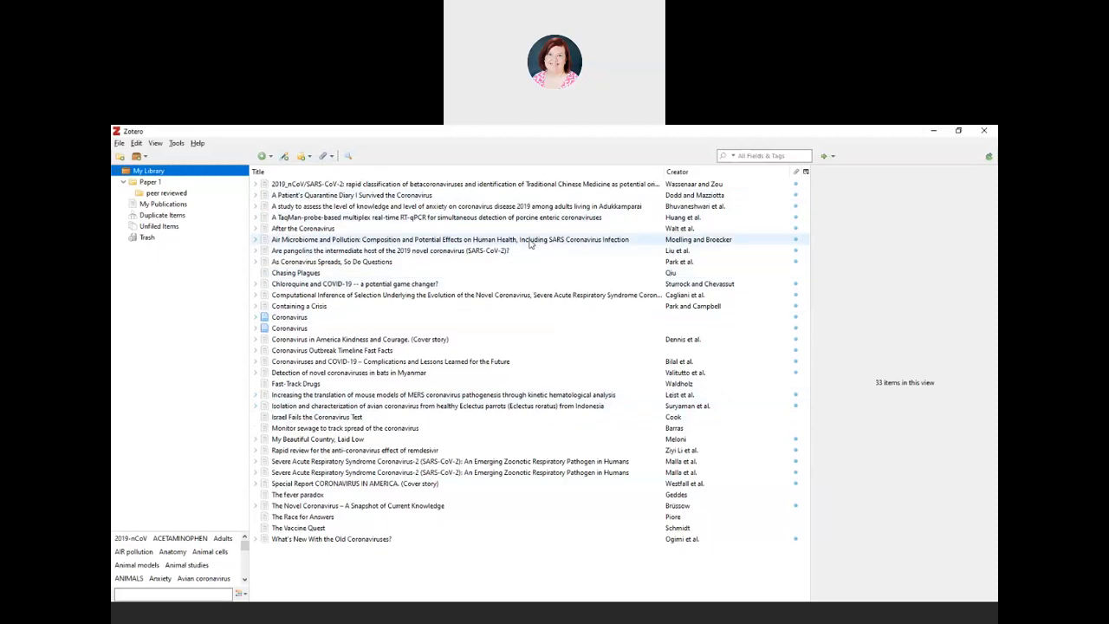
right_click(530, 244)
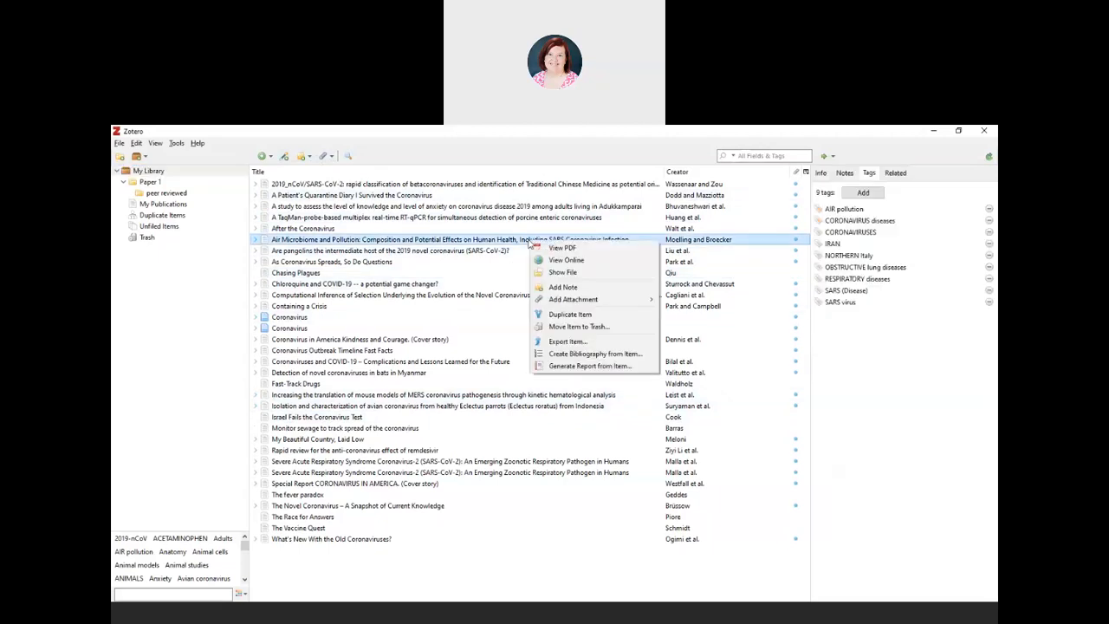
click(453, 243)
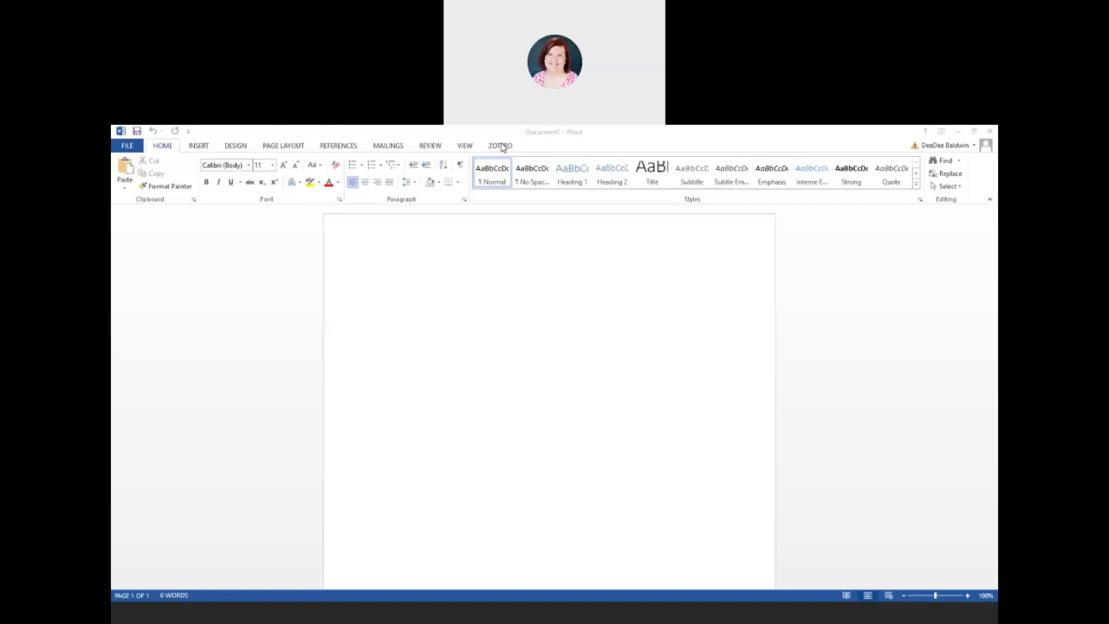
Step: Switch to Word and enter a line of random placeholder text in the blank document
click(490, 258)
text(Adlfjk oijelkjadf;)
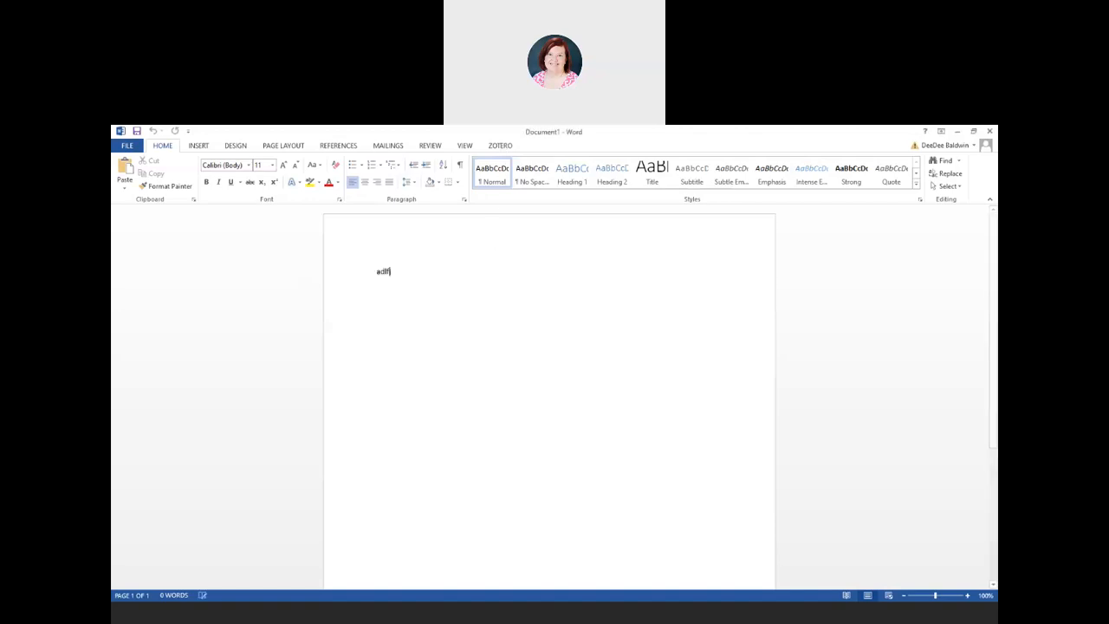
text( ;alsij ;lrktjl;sdk)
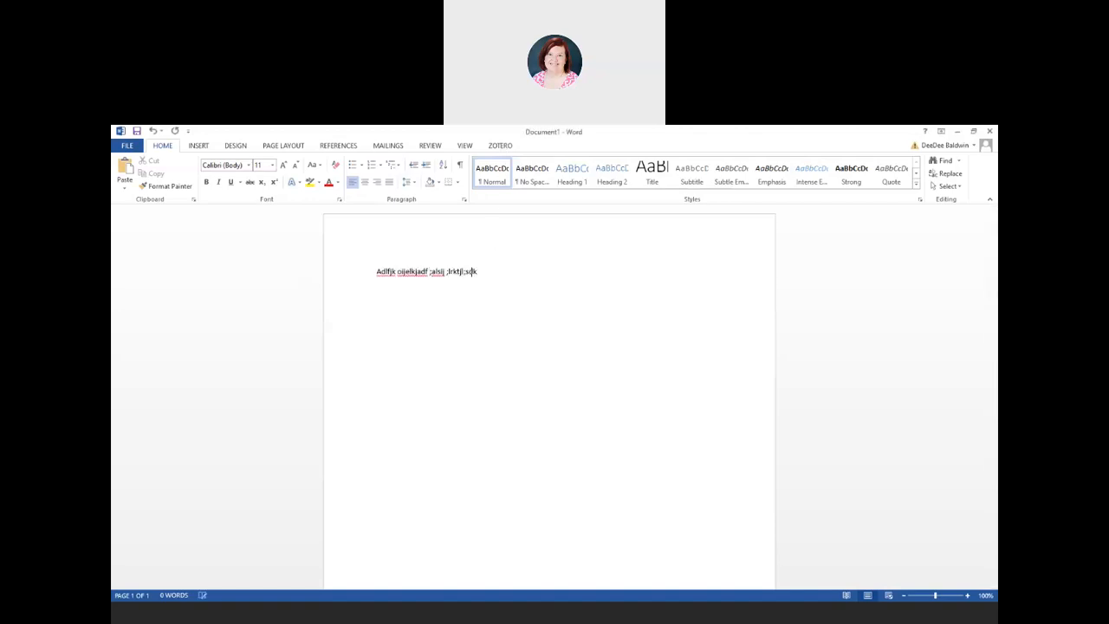
text(fj asodifjal;k j;ladskjf;aosdij alsdkfj asldfkj)
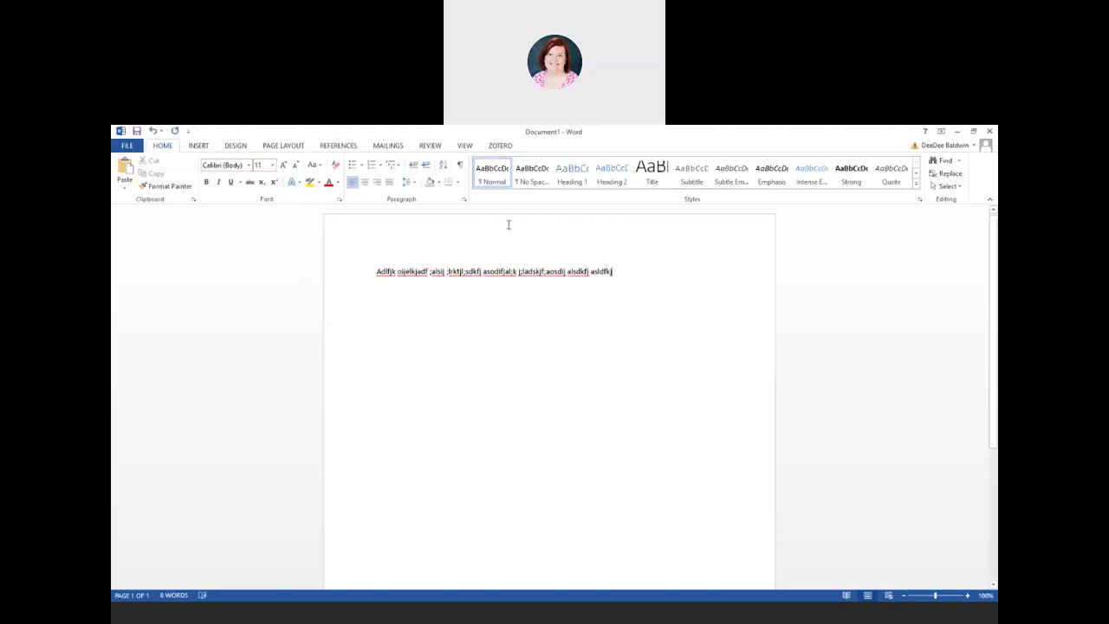
Step: Start a Zotero citation after the placeholder text and set the document's citation style to American Psychological Association 7th edition
click(500, 146)
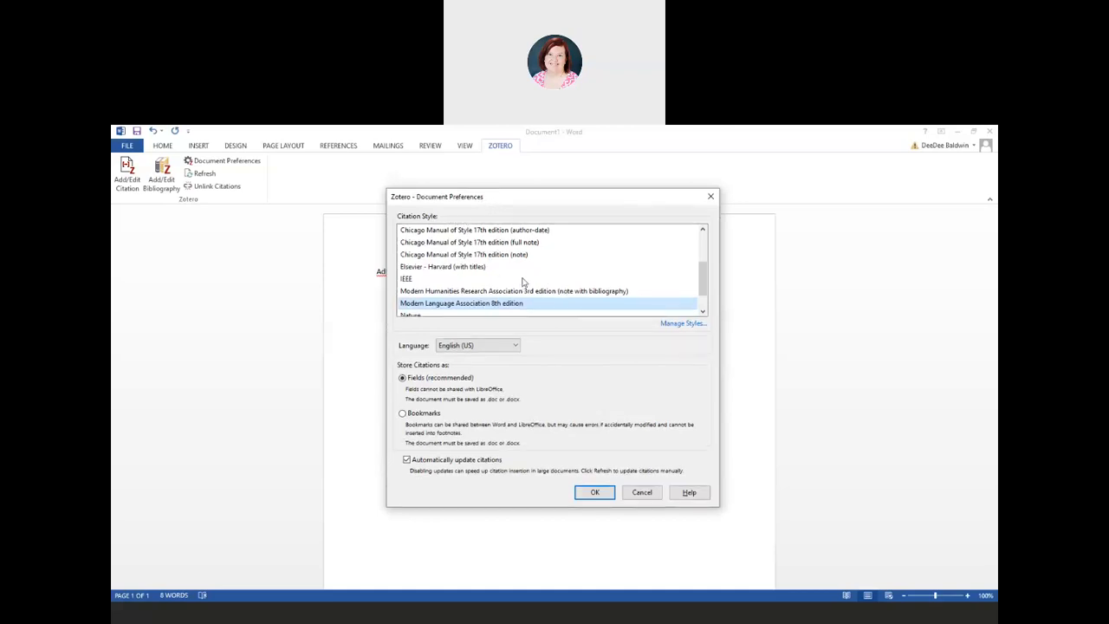
scroll(535, 293, up, 2)
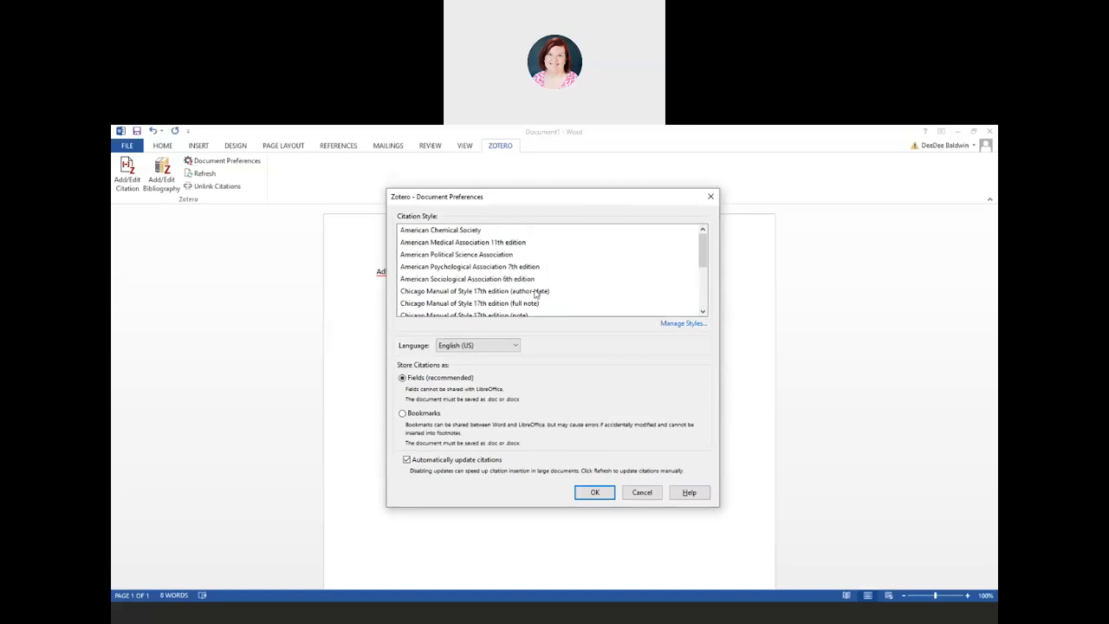
scroll(534, 294, down, 3)
scroll(535, 294, up, 3)
click(449, 268)
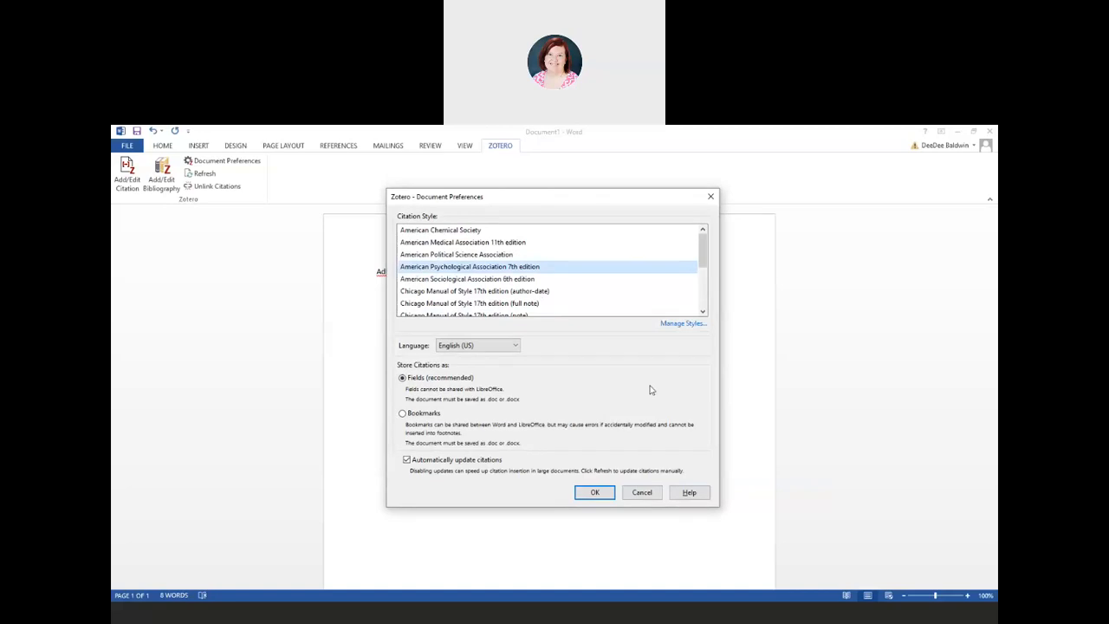
scroll(648, 288, down, 2)
scroll(648, 289, down, 1)
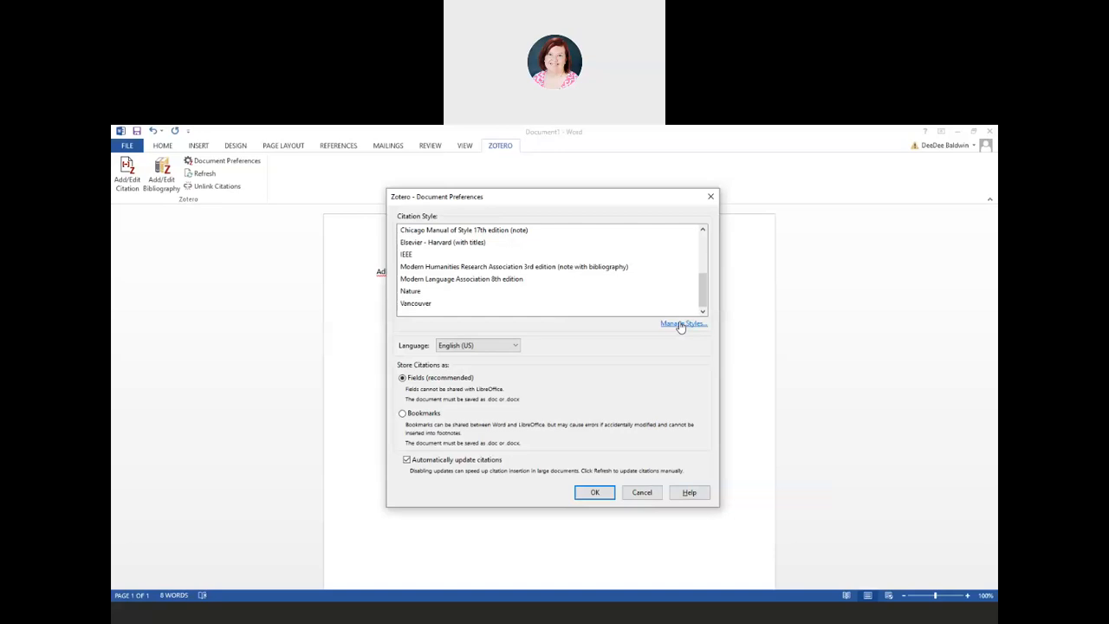
scroll(596, 290, up, 5)
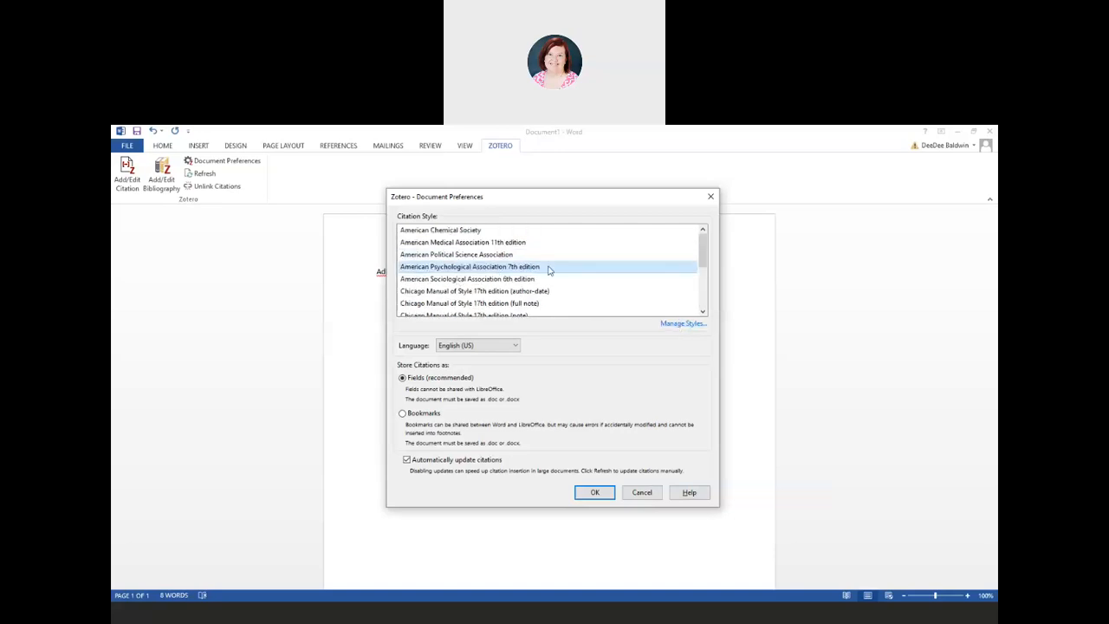
click(595, 494)
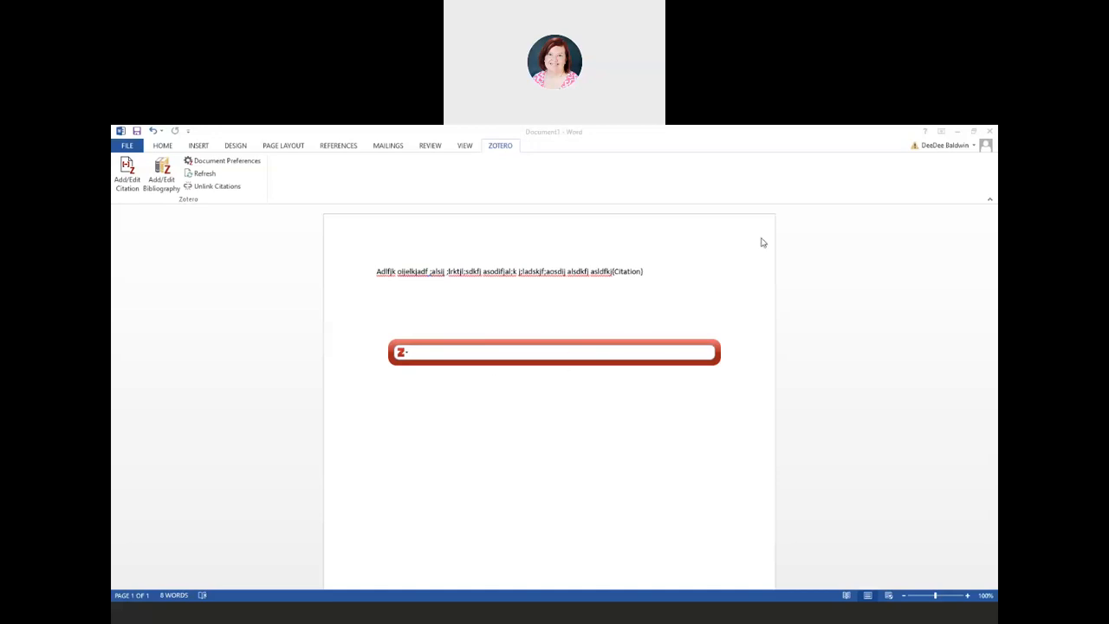
Step: Search for "coronavirus" and cite "The Novel Coronavirus – A Snapshot of Current Knowledge" with page number p. 13
text(coronavrius)
key(BackSpace)
key(BackSpace)
key(BackSpace)
key(BackSpace)
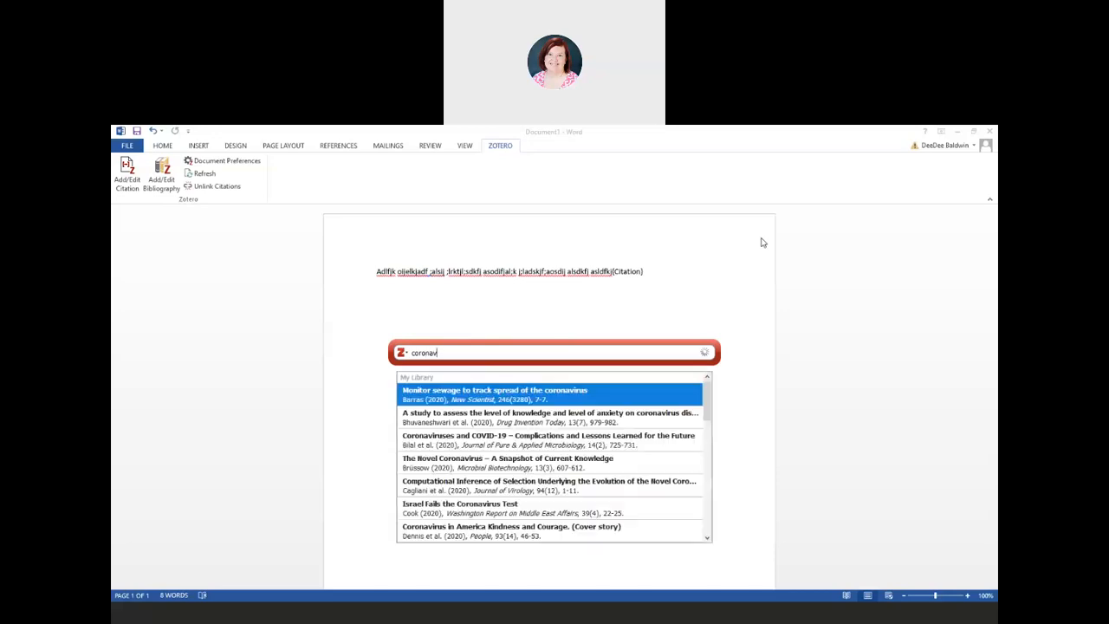
text(irus)
click(468, 467)
click(468, 467)
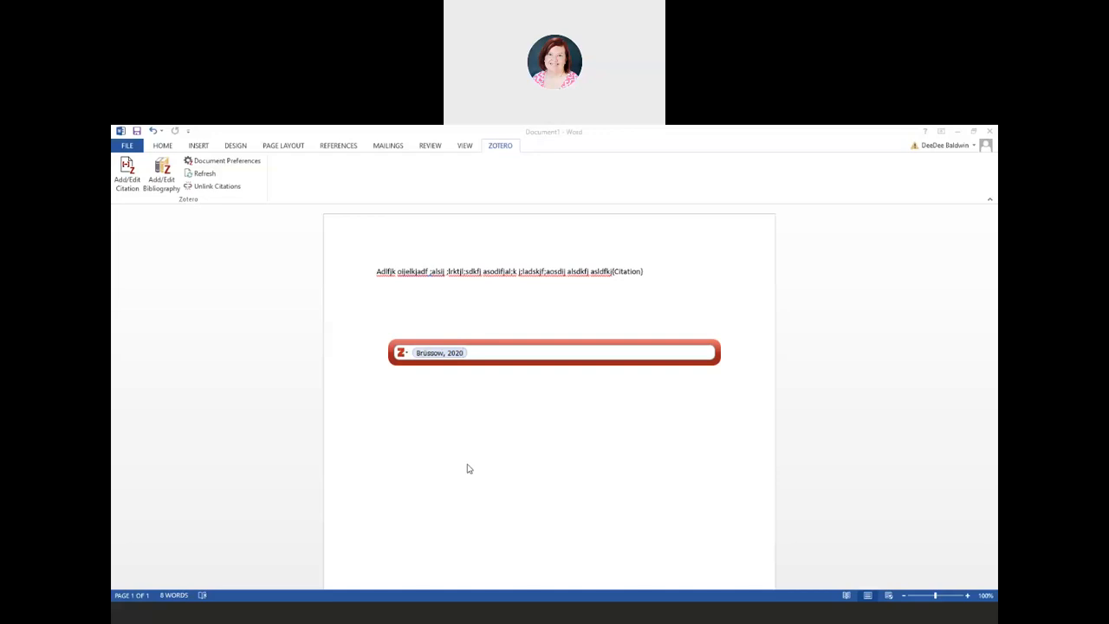
text(, p. 13)
key(Return)
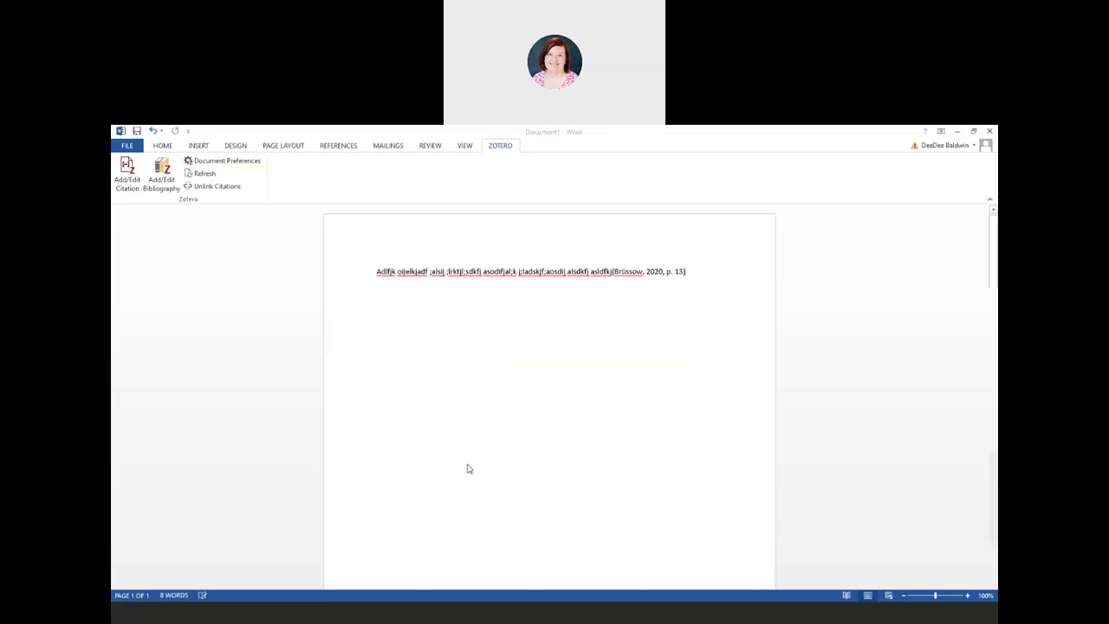
Step: Add more placeholder text after the citation, followed by a citation of the "Computational Inference of Selection Underlying the Evolution" article found with "coronavirus"
text(asdlfkjasdlf kjaoeij adlfkjasdlfkja lfj lksdfjslkdfj askfj)
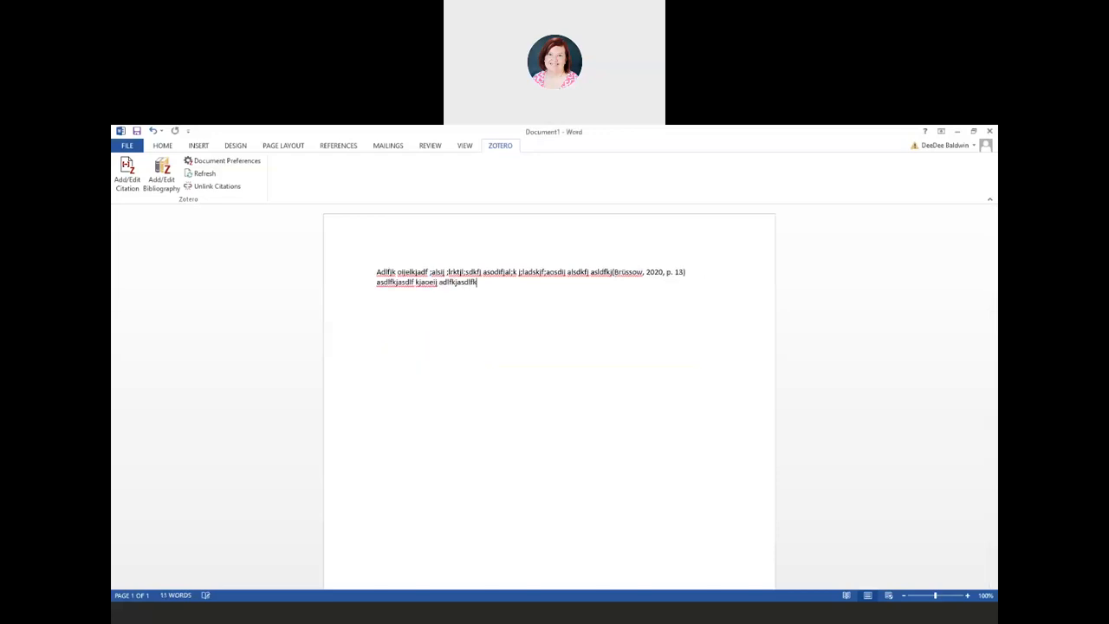
click(136, 176)
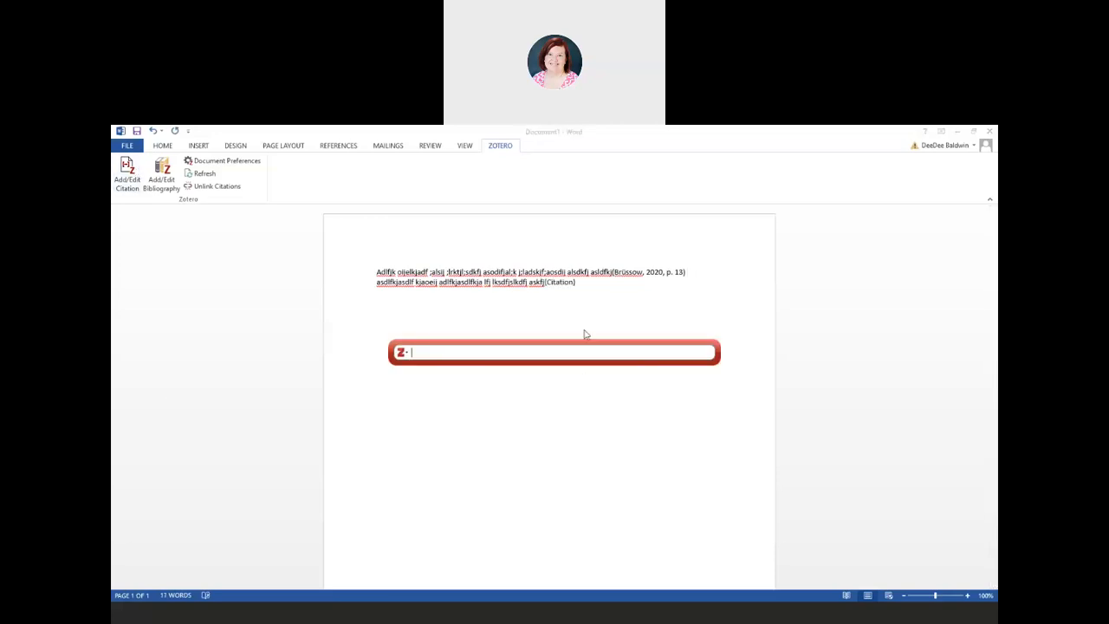
text(coronavirus)
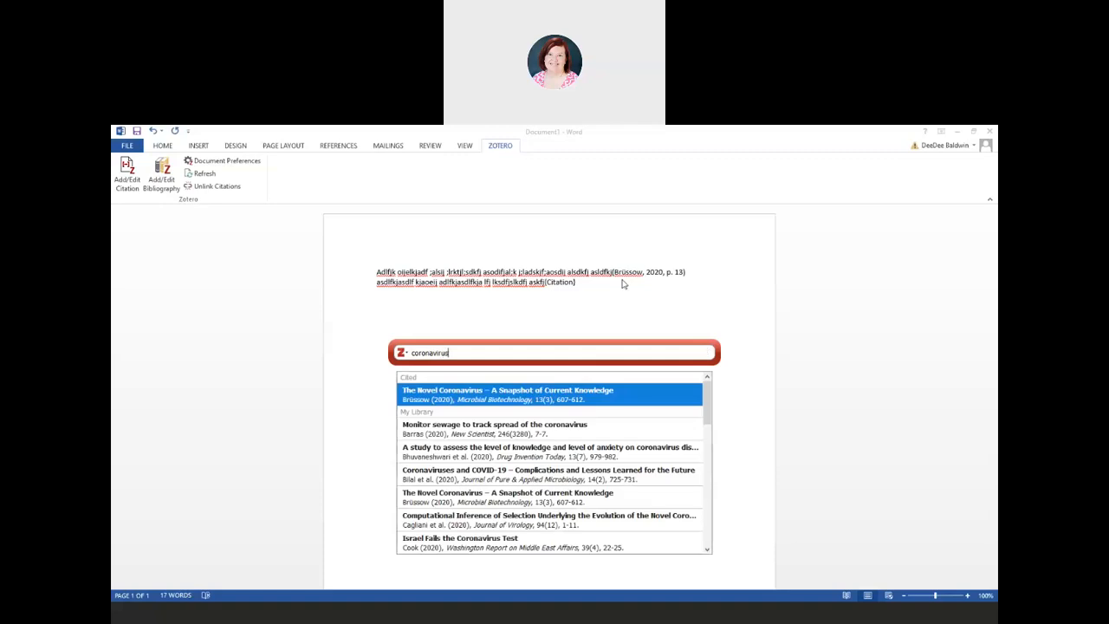
click(517, 522)
key(Return)
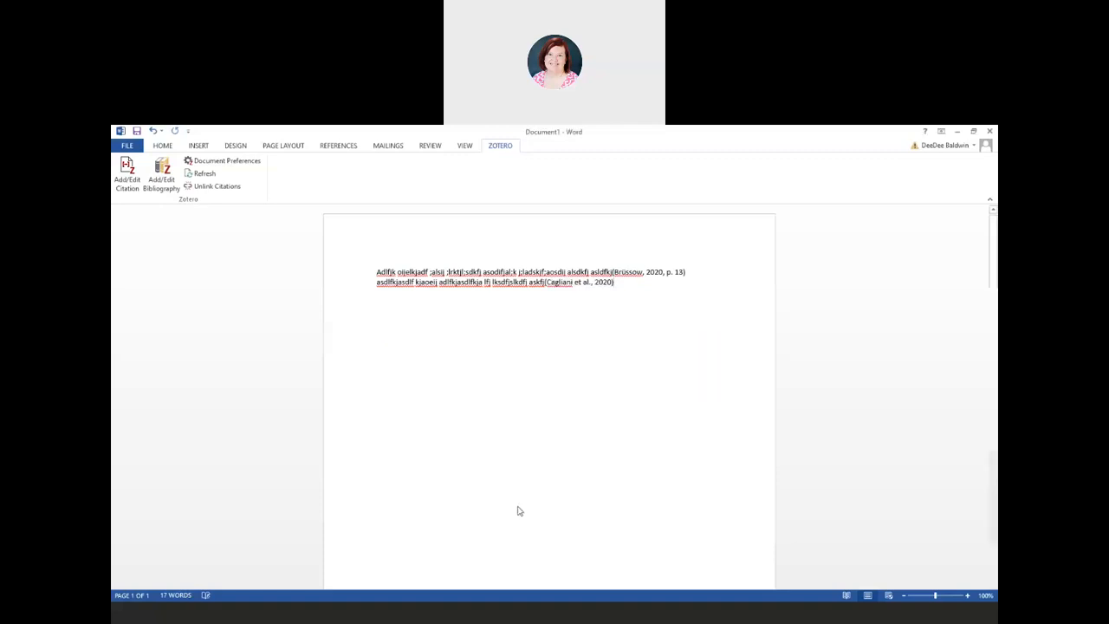
Step: Add more placeholder text, then find "Monitor sewage to track spread of the coronavirus" with "corona" and cite it after the text
text(alsdfjalsdkfj asliije;alk j)
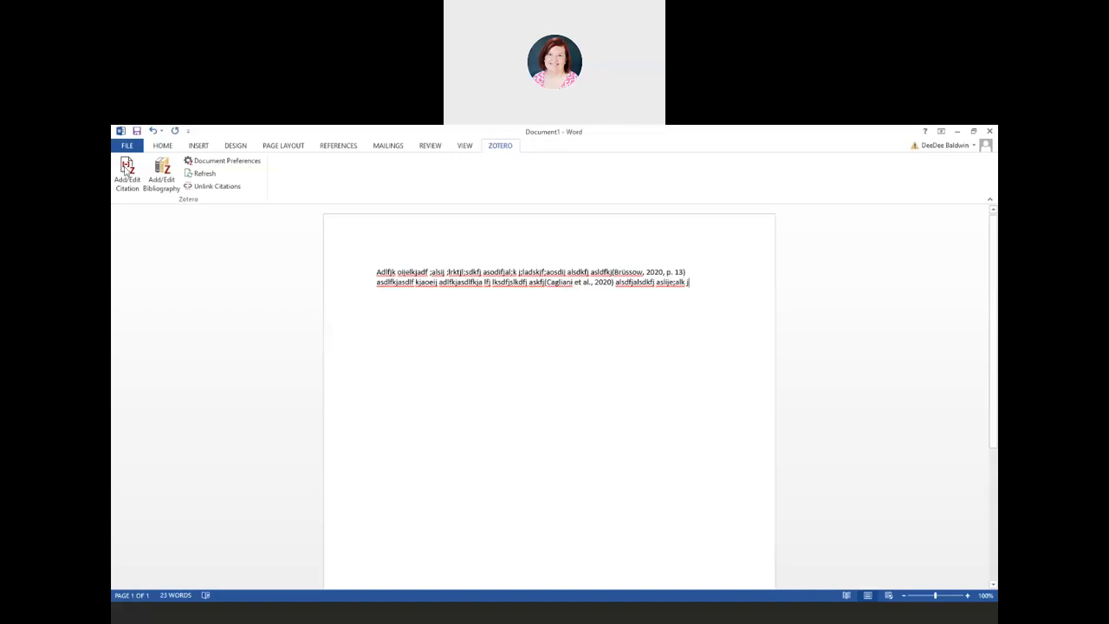
click(127, 170)
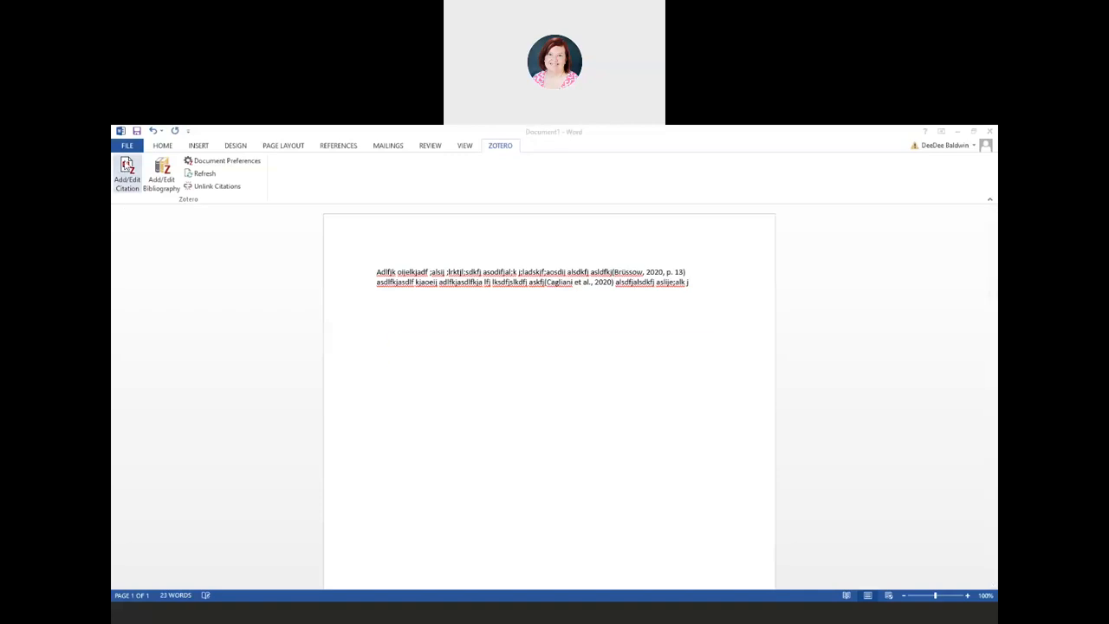
text(corona)
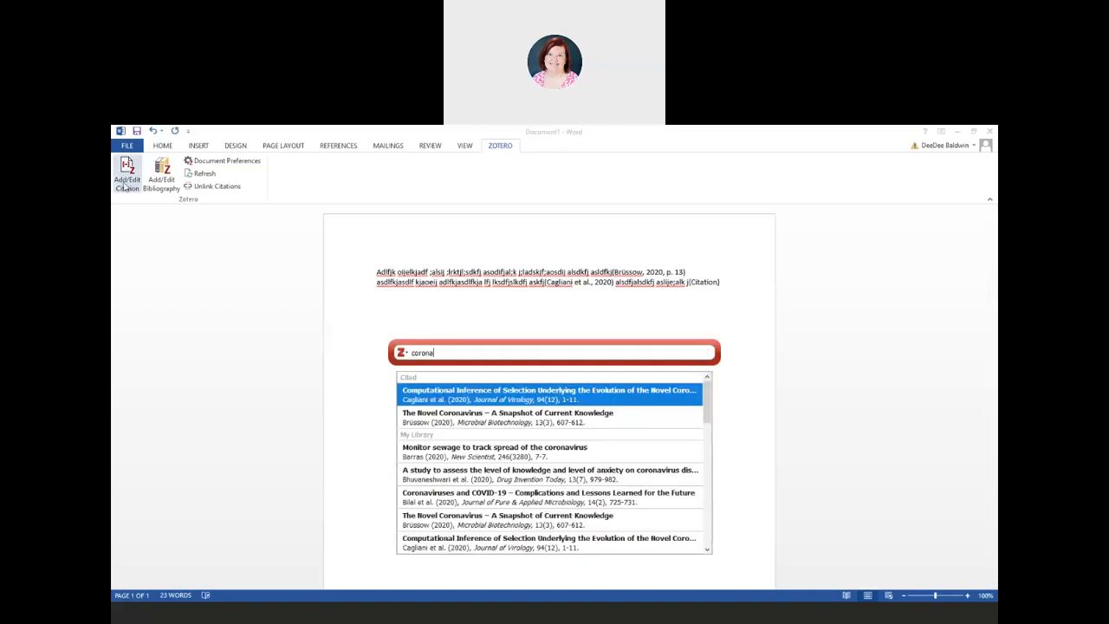
click(480, 457)
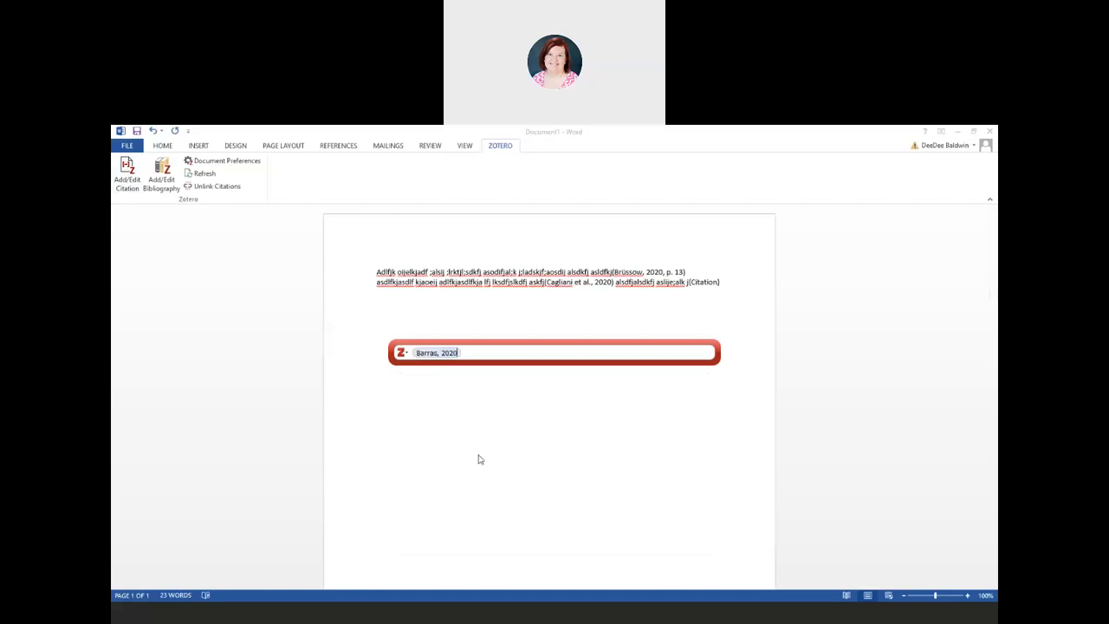
key(Return)
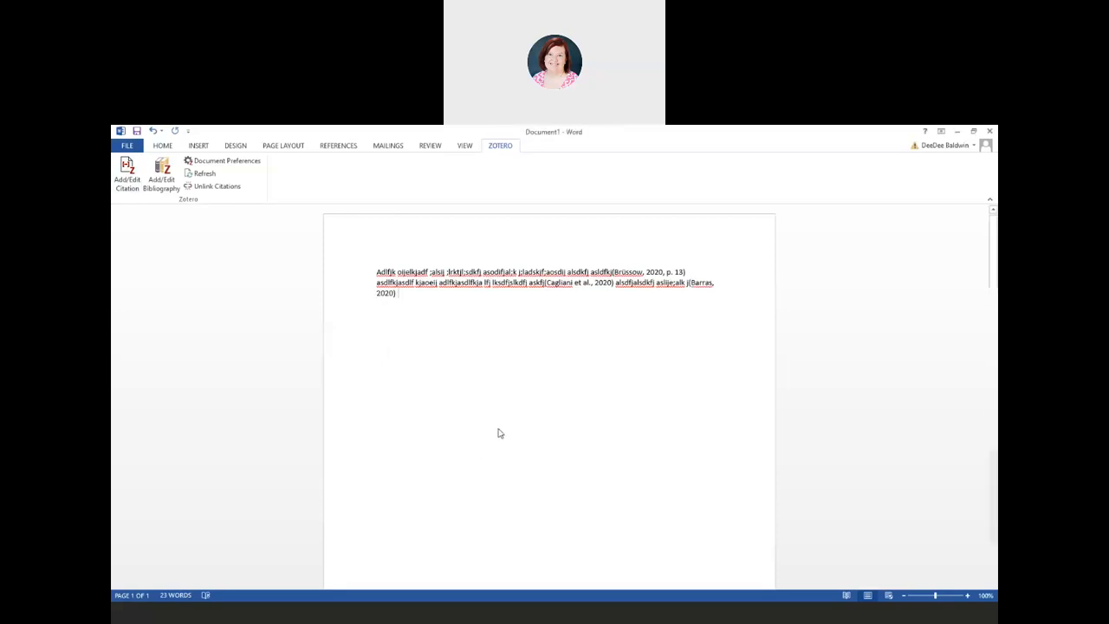
Step: Add a "Bibliography" heading below the paragraph, separated by a blank line, and insert the Zotero bibliography under it
key(Return)
key(Return)
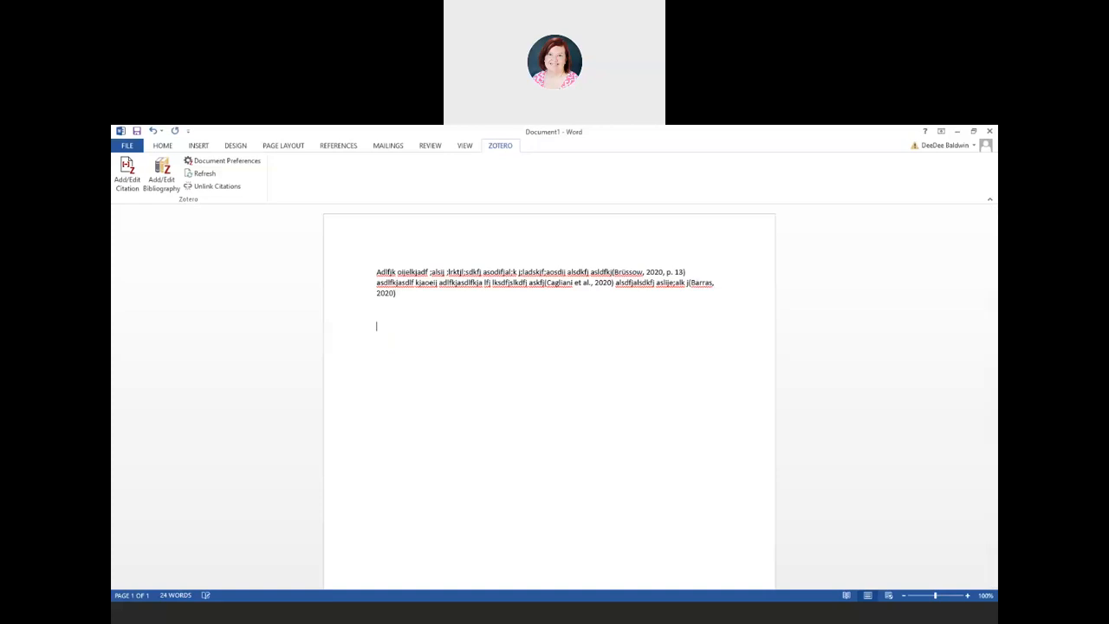
text(Bibliography)
key(Return)
click(168, 182)
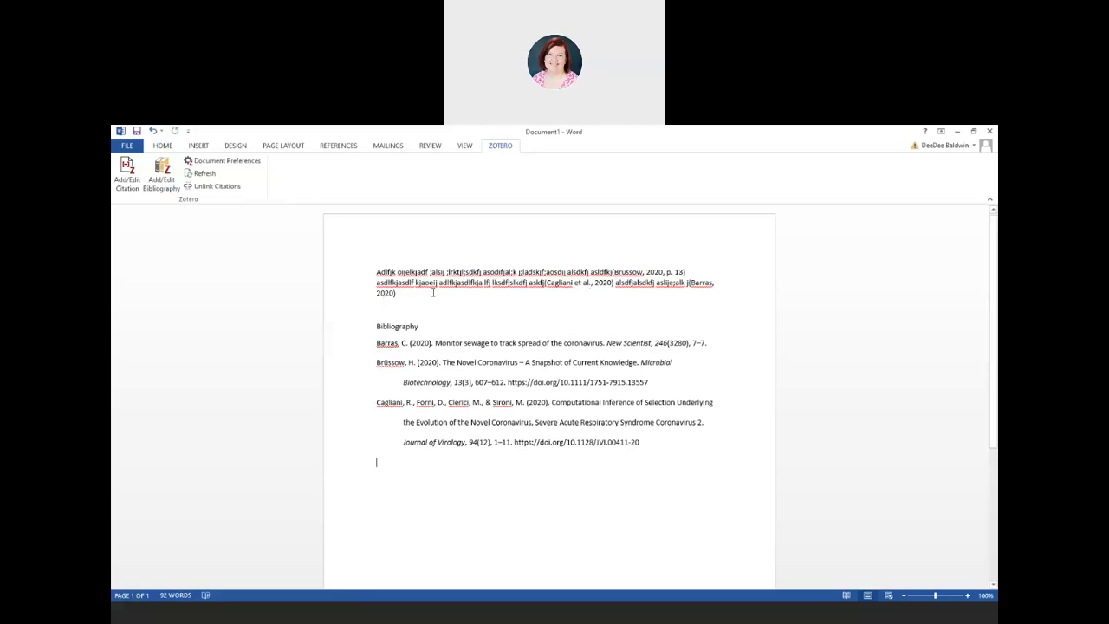
Step: Extend the paragraph with placeholder text and cite "Coronaviruses and COVID-19 – Complications and Lessons Learned for the Future", found with "corona"
text(alsdfkjasldkfj oiajflkajdflkj)
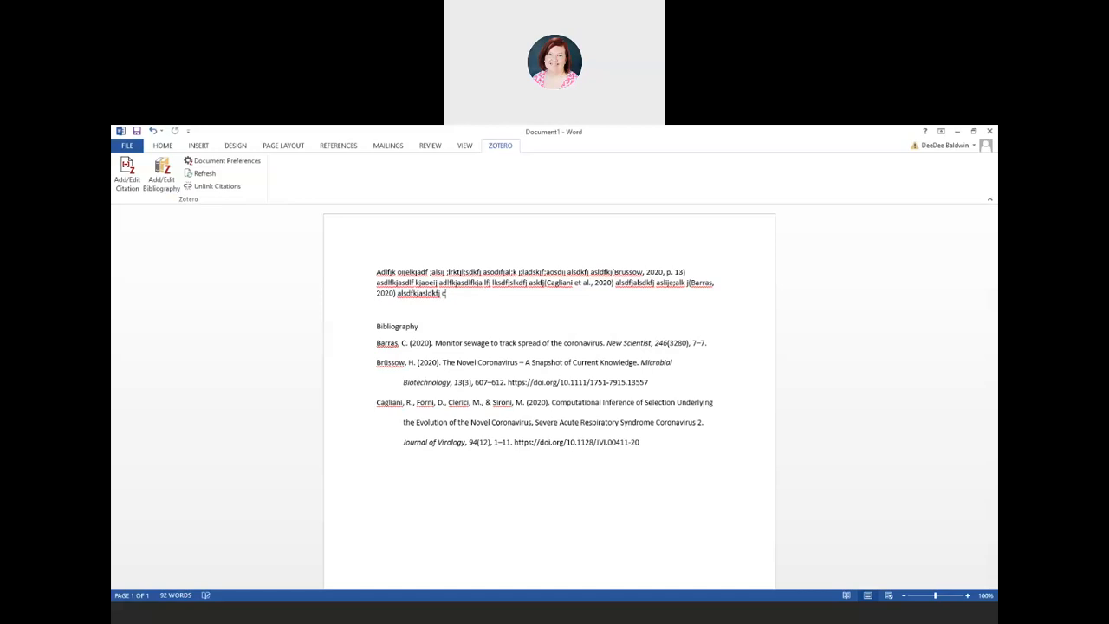
text( lkja lsdkfj)
click(132, 173)
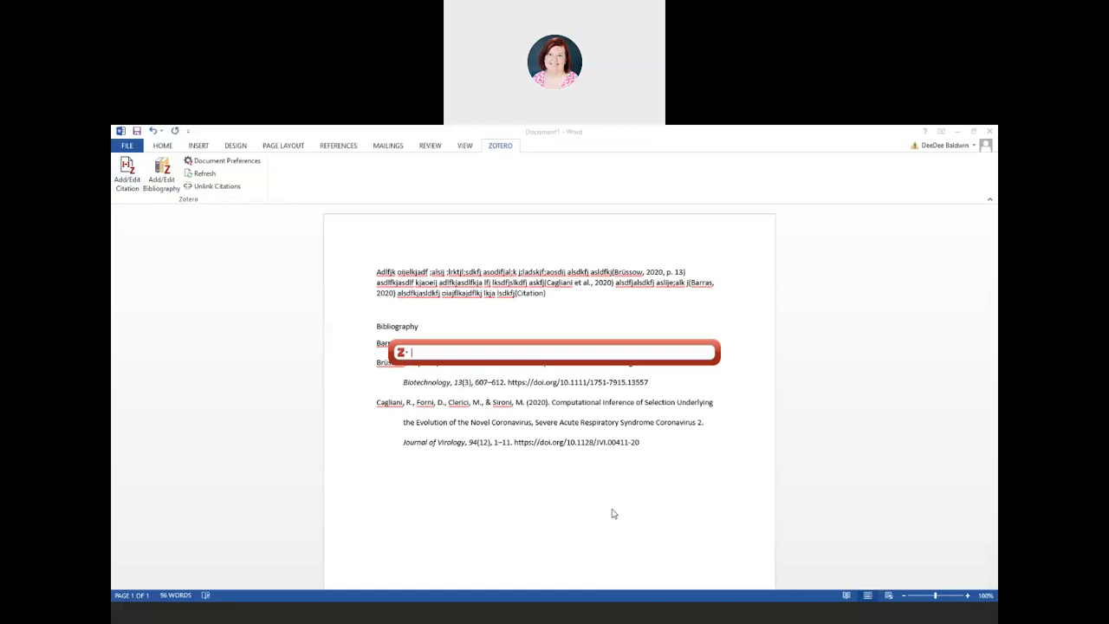
text(corona)
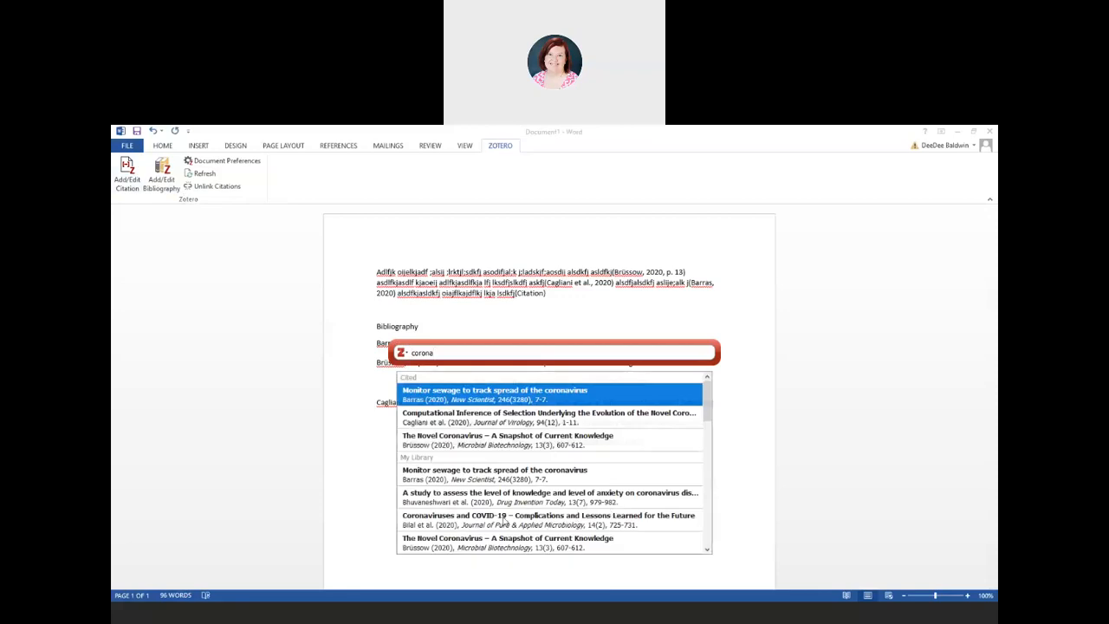
click(504, 518)
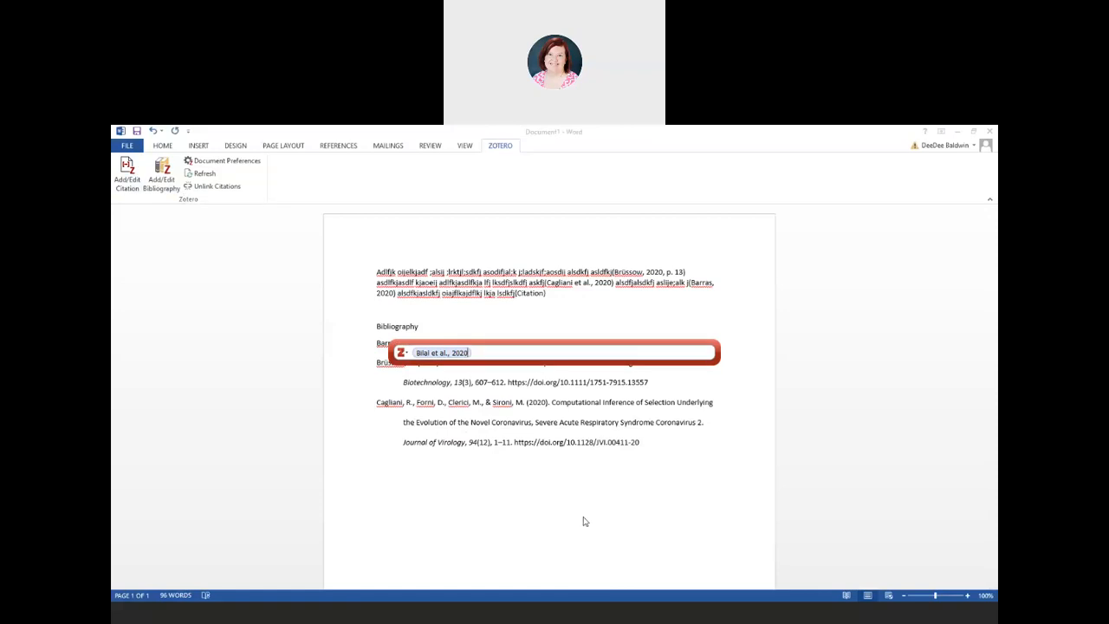
key(Return)
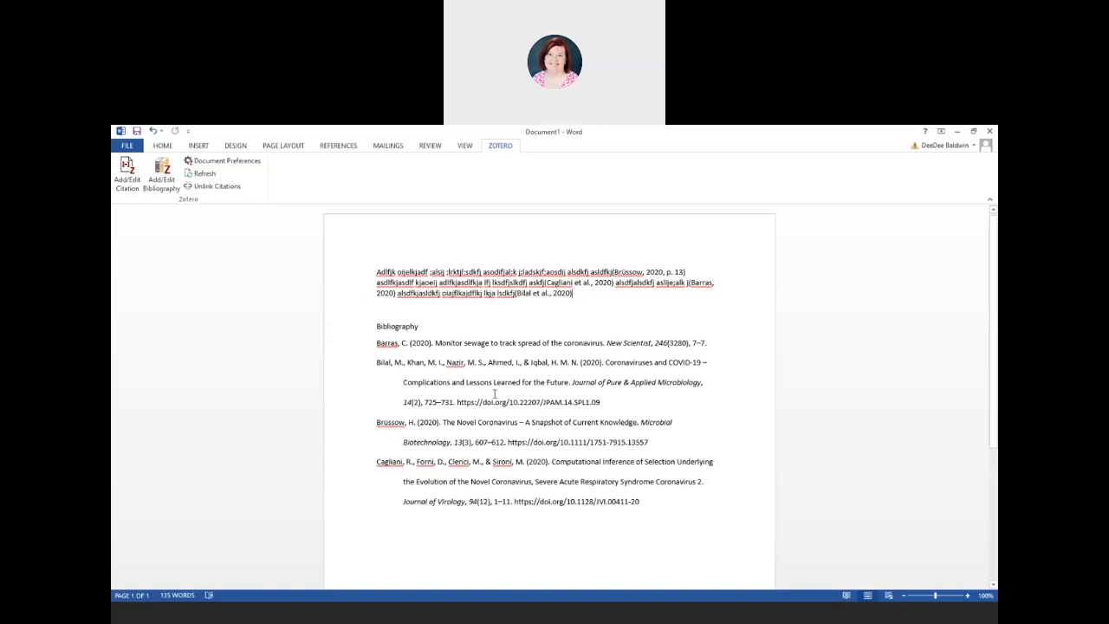
Step: Change "Inference", "Selection" and "Underlying" to lowercase initials in the title of the last bibliography entry
click(461, 421)
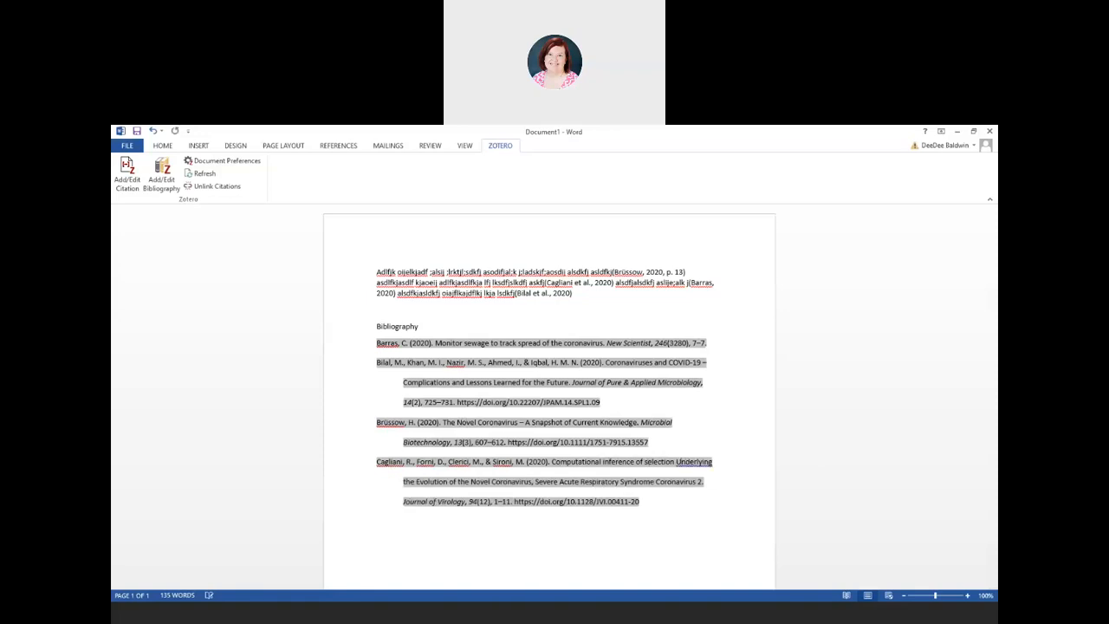
key(BackSpace)
text(u)
Step: Change the document's citation style to American Medical Association 11th edition
click(221, 163)
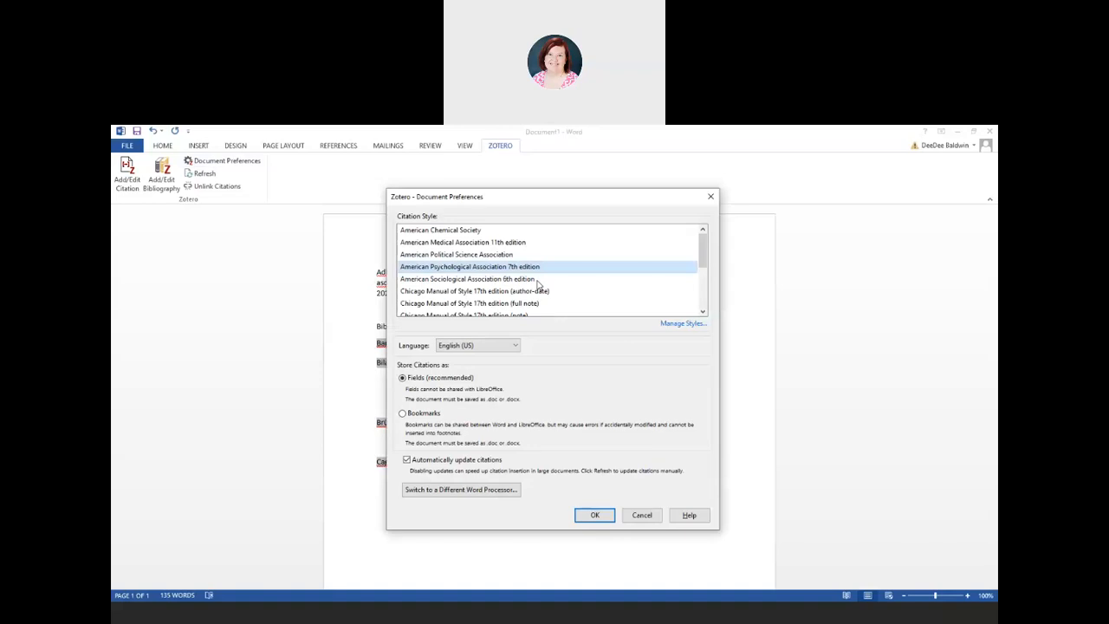
scroll(528, 285, down, 2)
scroll(525, 286, up, 2)
click(462, 244)
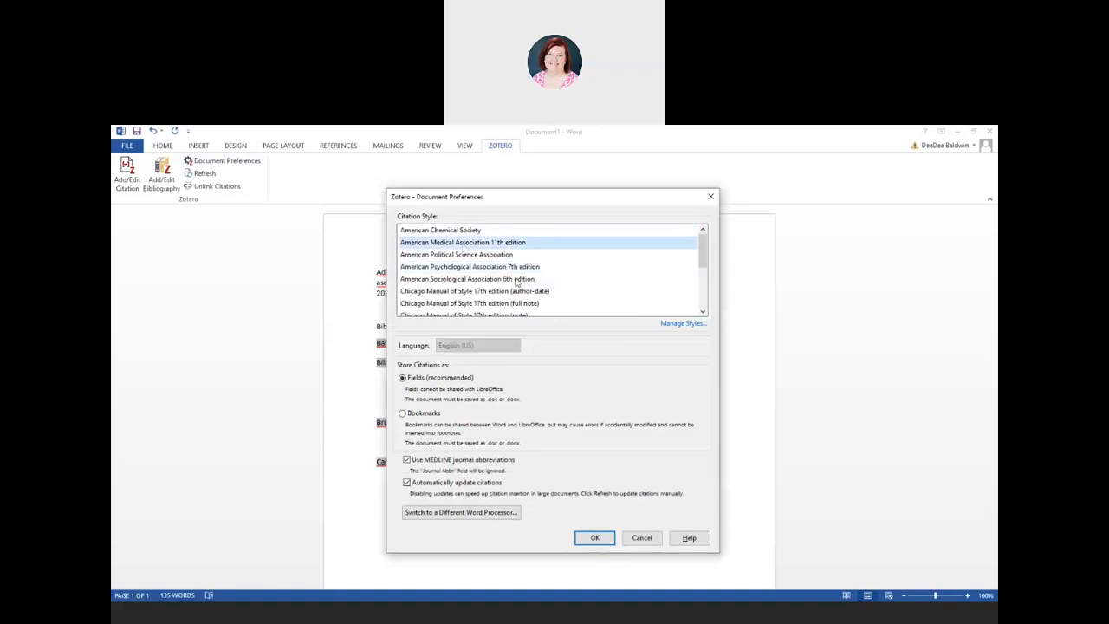
click(593, 539)
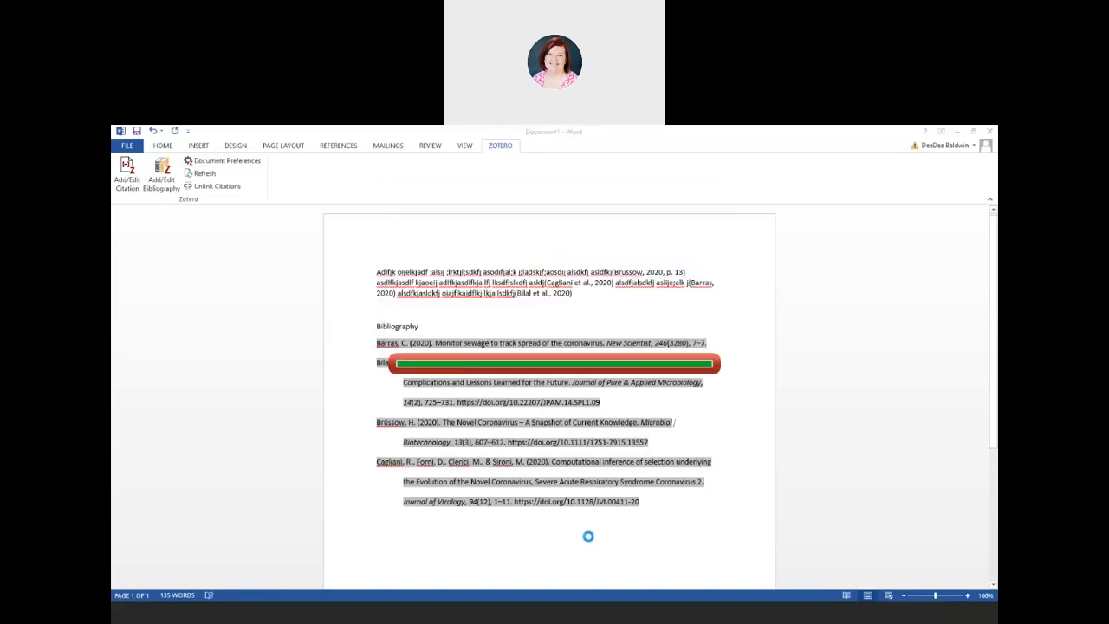